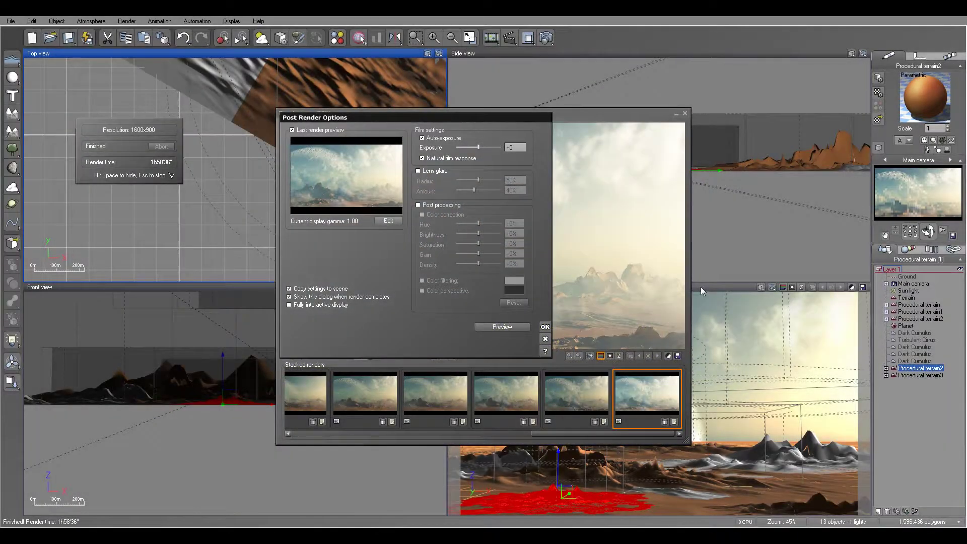
Dismiss the Post Render Options to view the full-size moon, clouds and desert render.
left_click(544, 327)
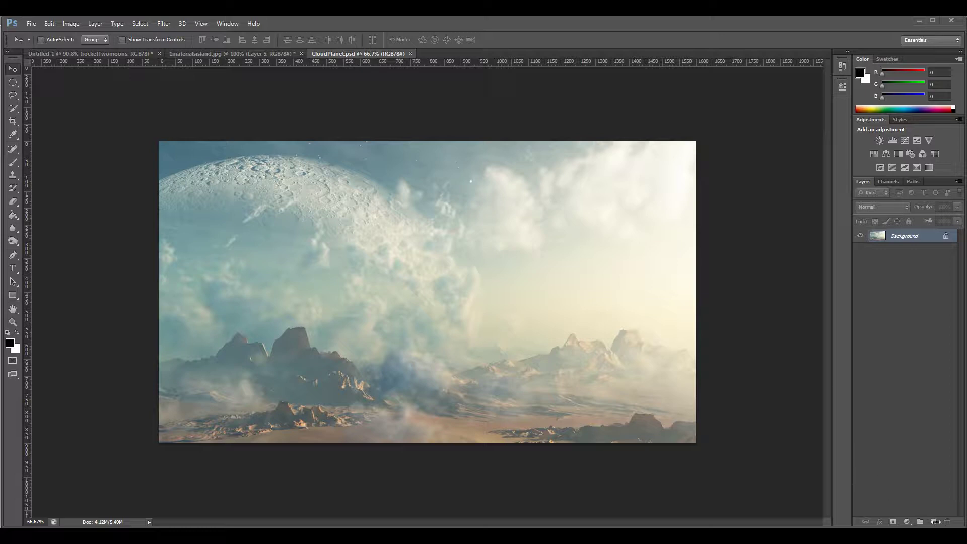
Add a new empty layer and load the 786 px cloud brush with white.
left_click(934, 523)
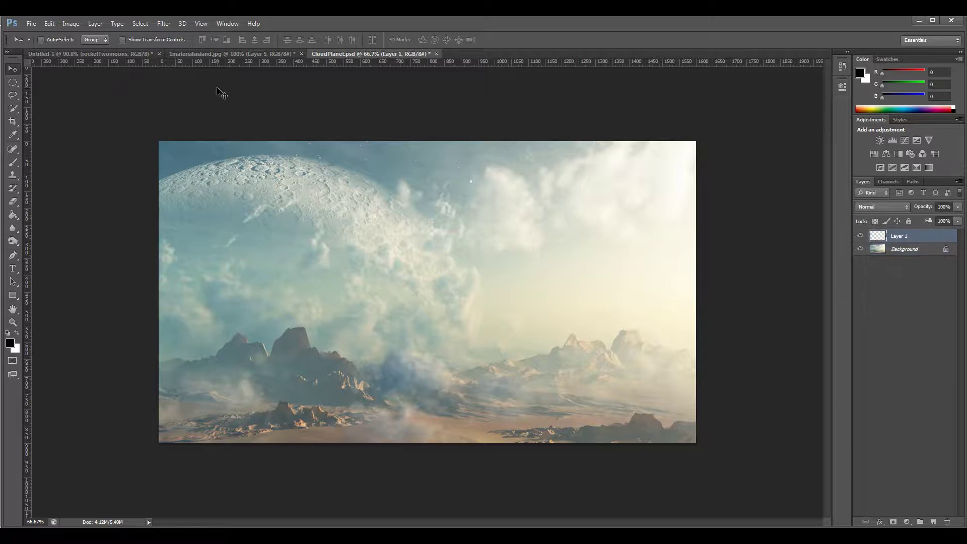
left_click(13, 162)
left_click(14, 345)
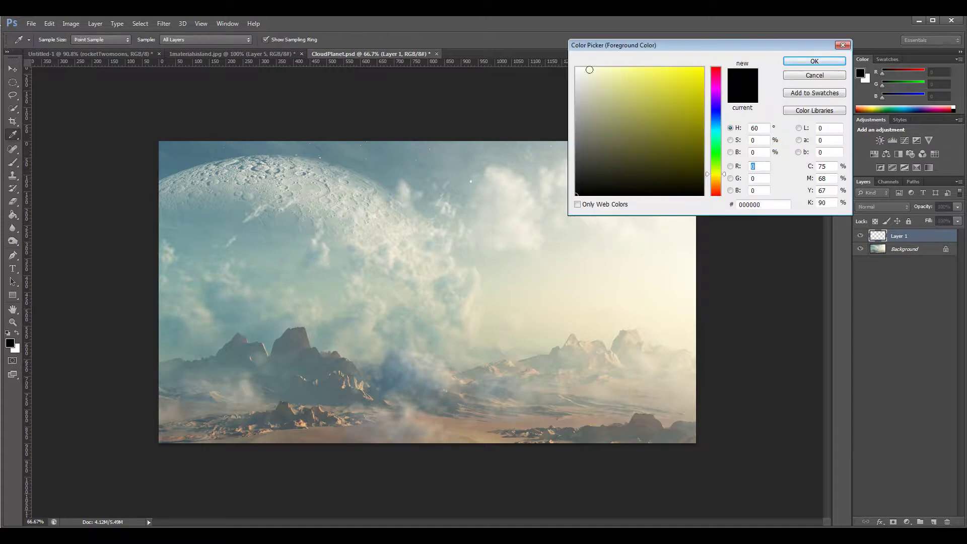
left_click_drag(588, 70, 535, 51)
left_click(788, 61)
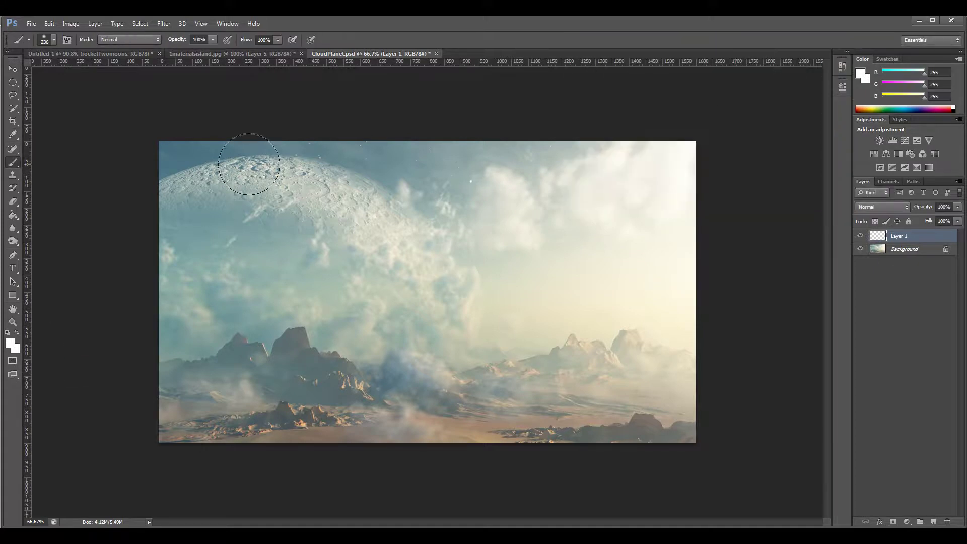
left_click(54, 40)
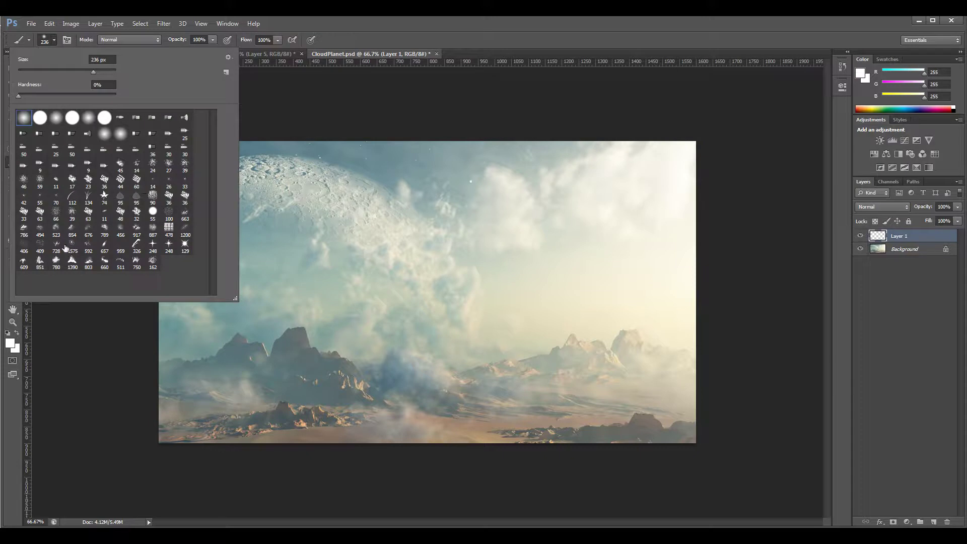
left_click(24, 229)
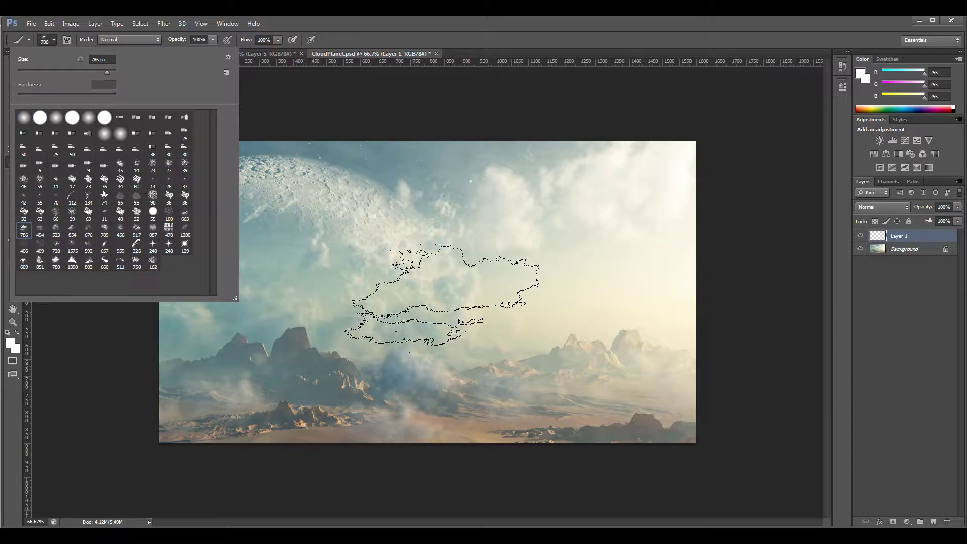
Stamp white clouds into the sky, undoing the unwanted left and centre-right stamps.
left_click(365, 293)
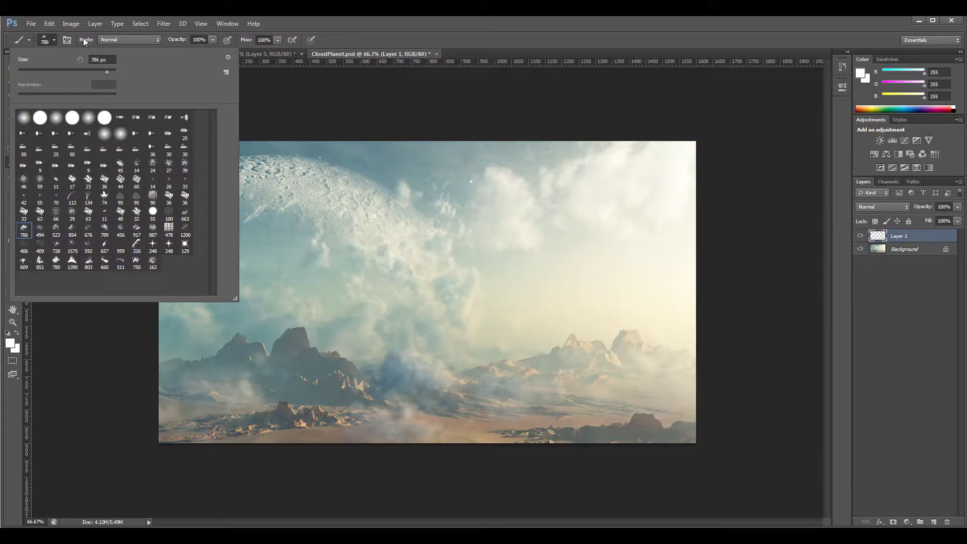
left_click(54, 40)
left_click(242, 292)
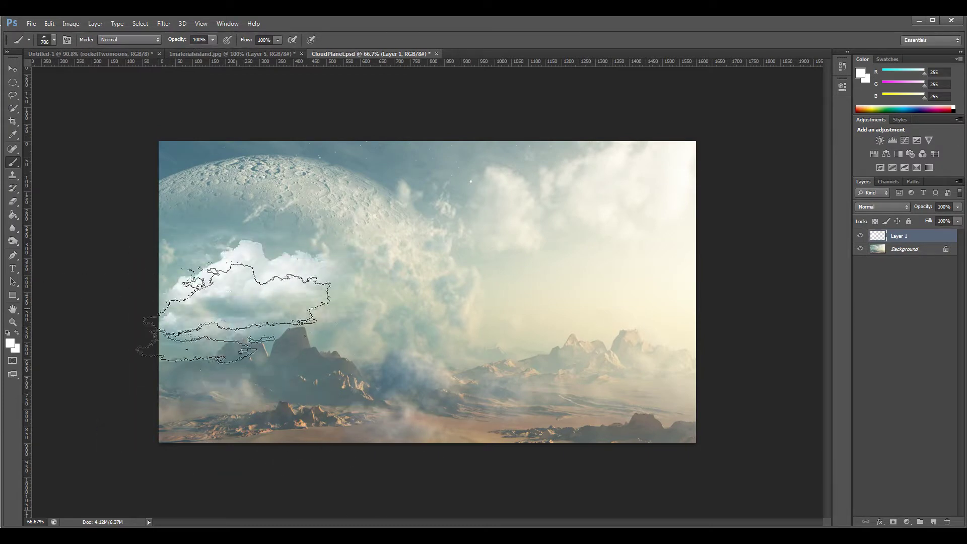
key("ctrl+z")
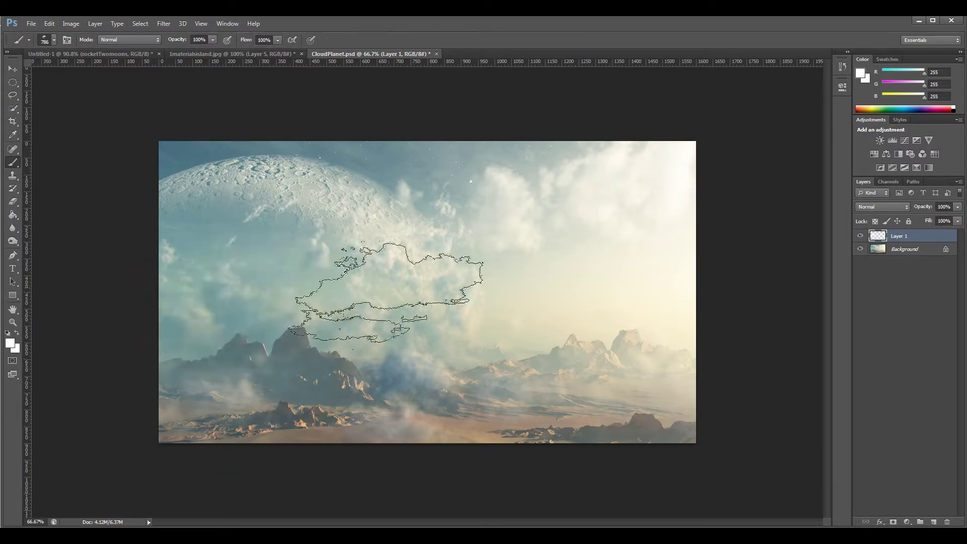
left_click(534, 266)
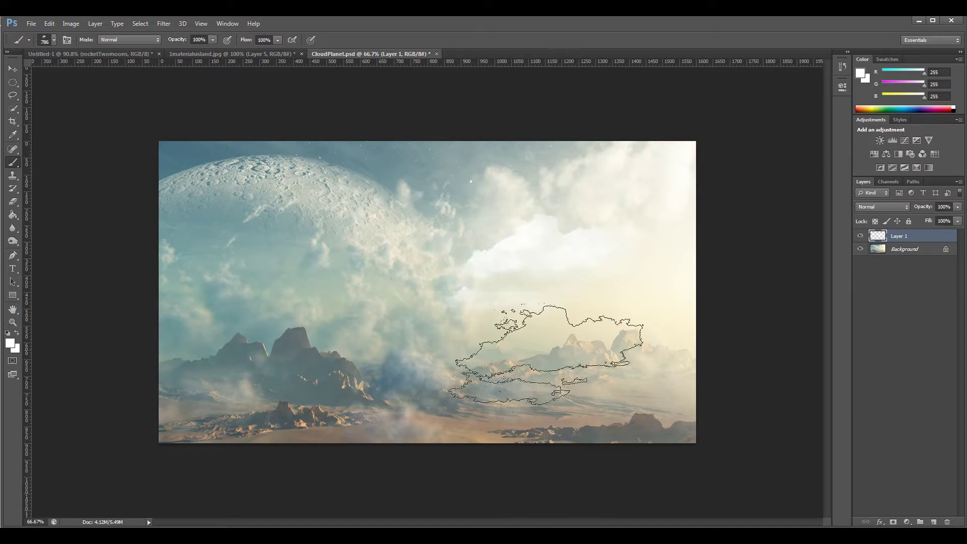
key("ctrl+z")
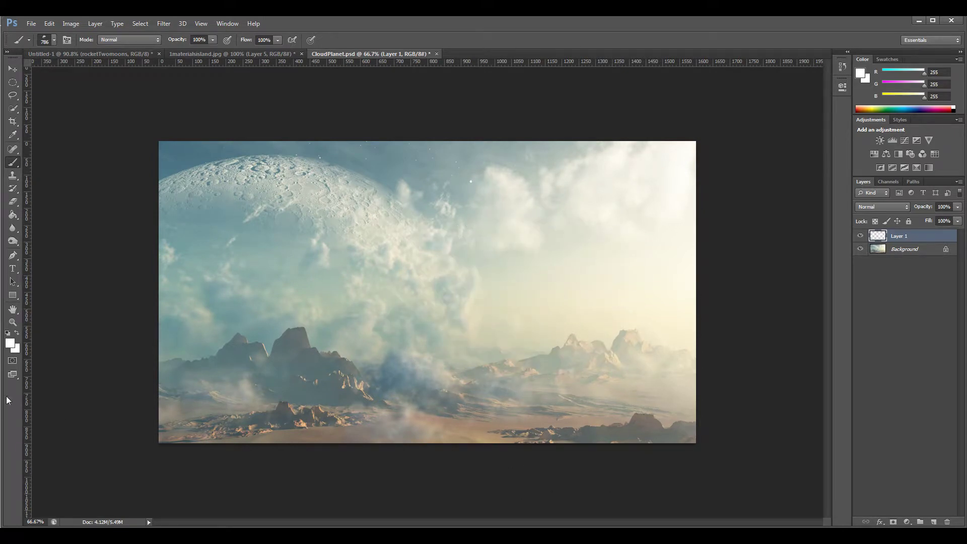
left_click(17, 138)
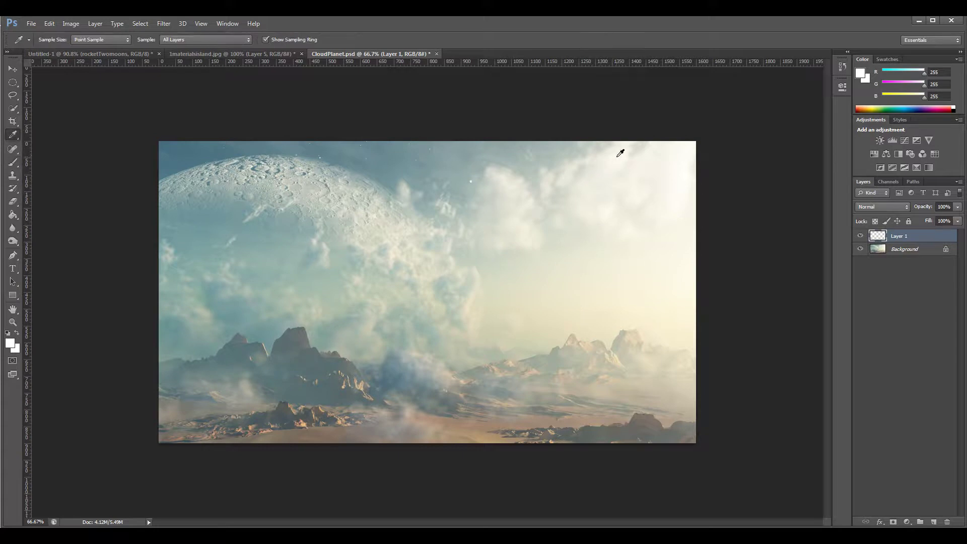
left_click(13, 162)
left_click(554, 252)
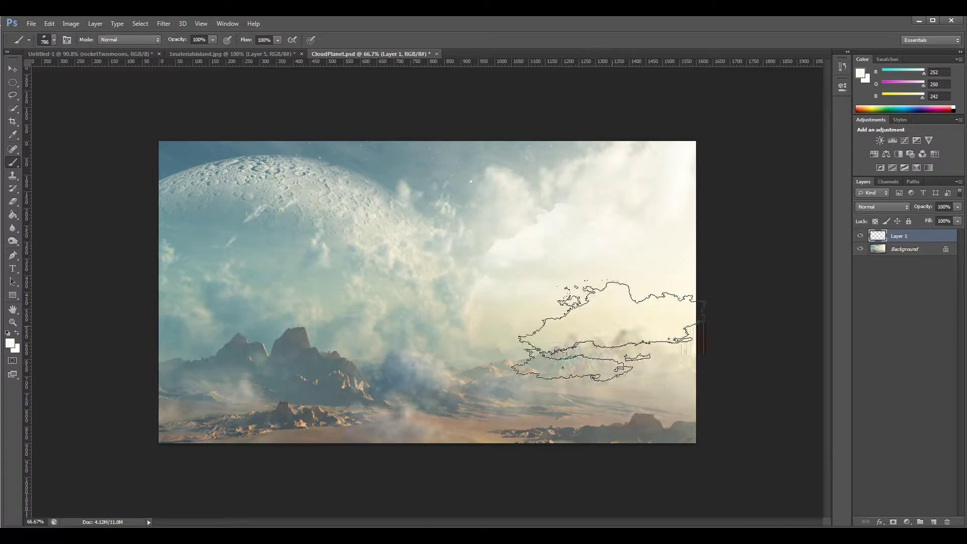
left_click(267, 292)
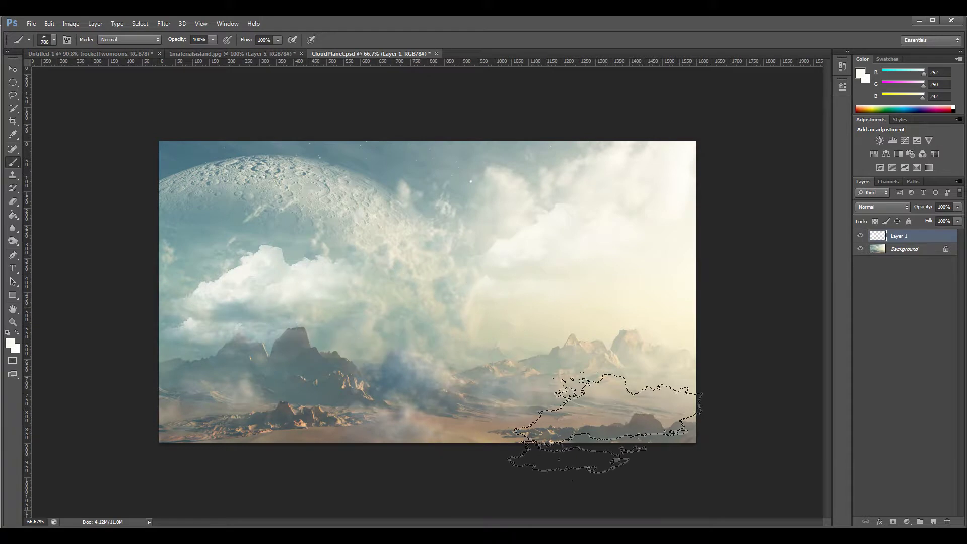
key("ctrl+z")
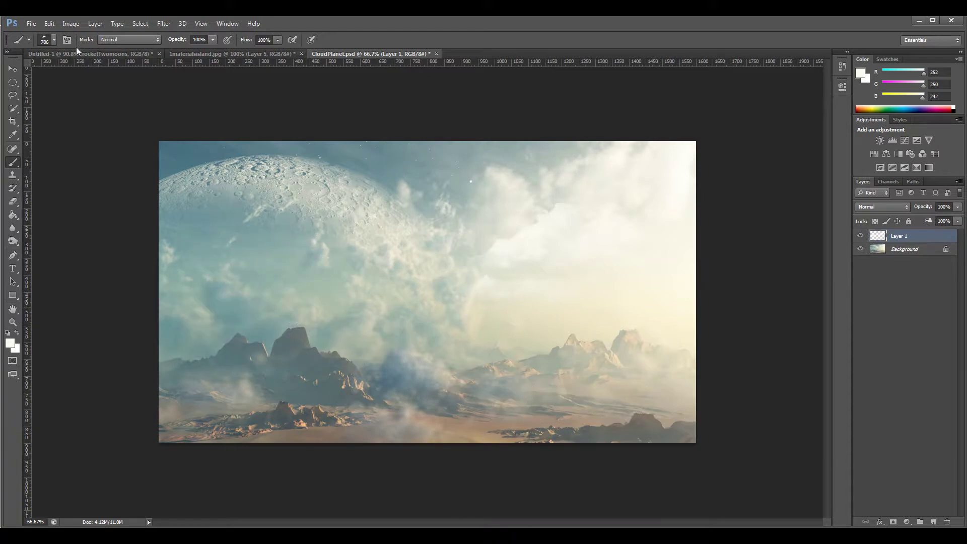
Switch to the 676 px cloud brush and stamp cloud puffs above the left mountains.
left_click(54, 41)
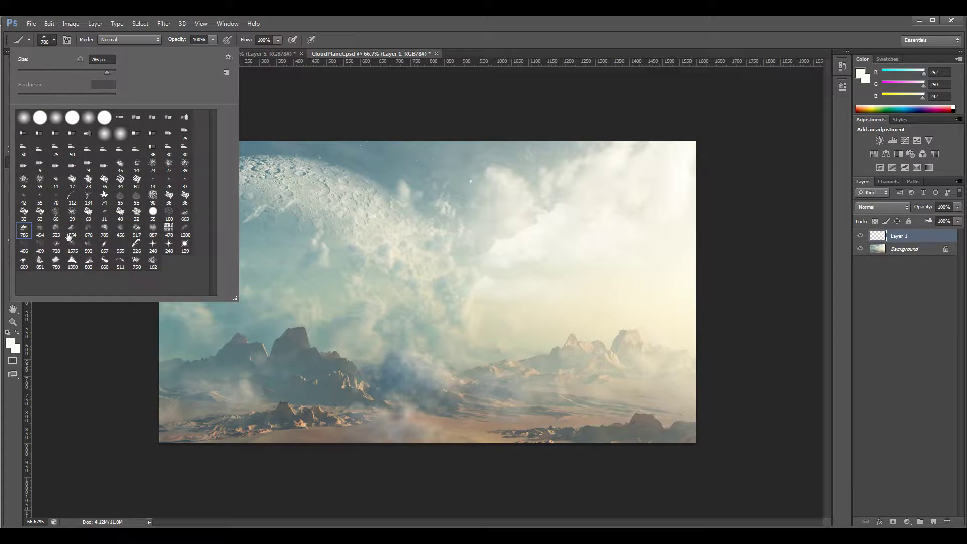
left_click(89, 230)
left_click(397, 294)
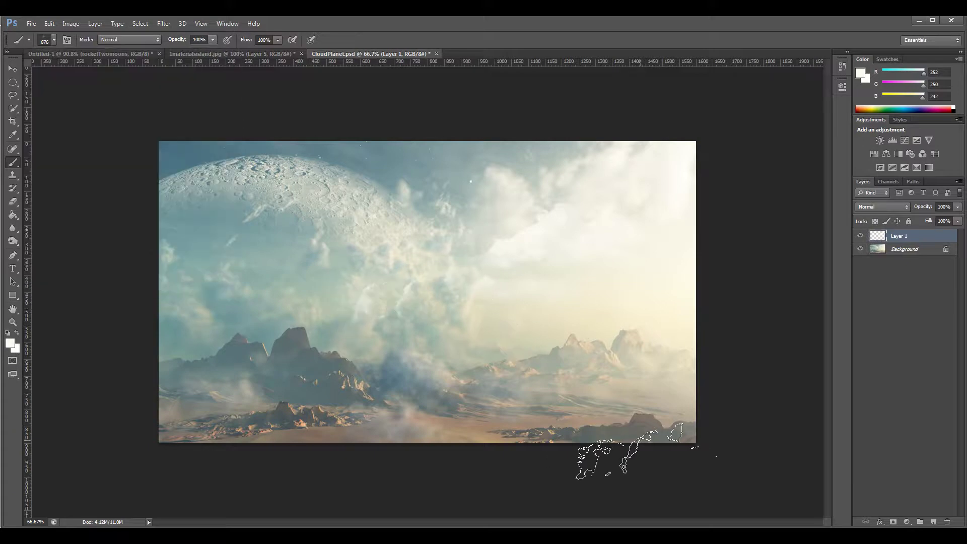
left_click(298, 291)
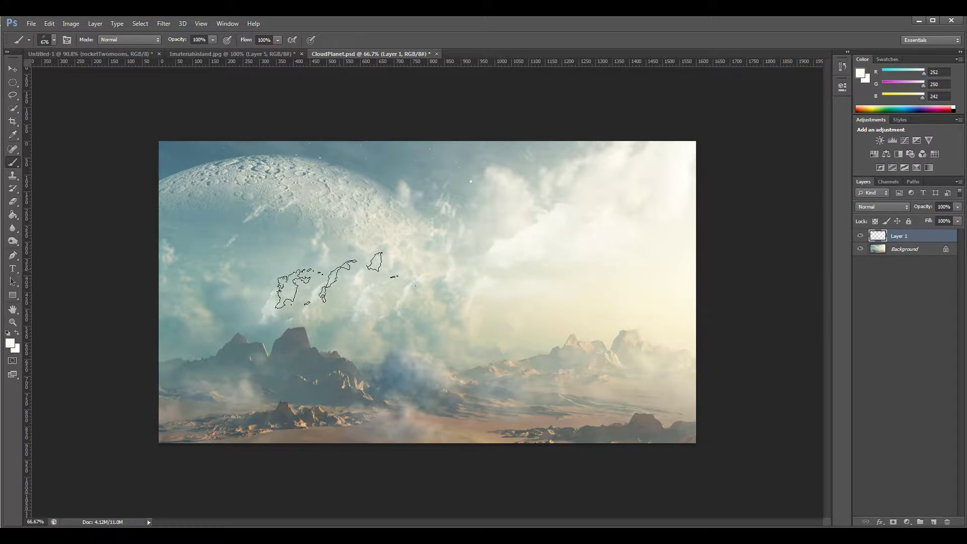
left_click(325, 282)
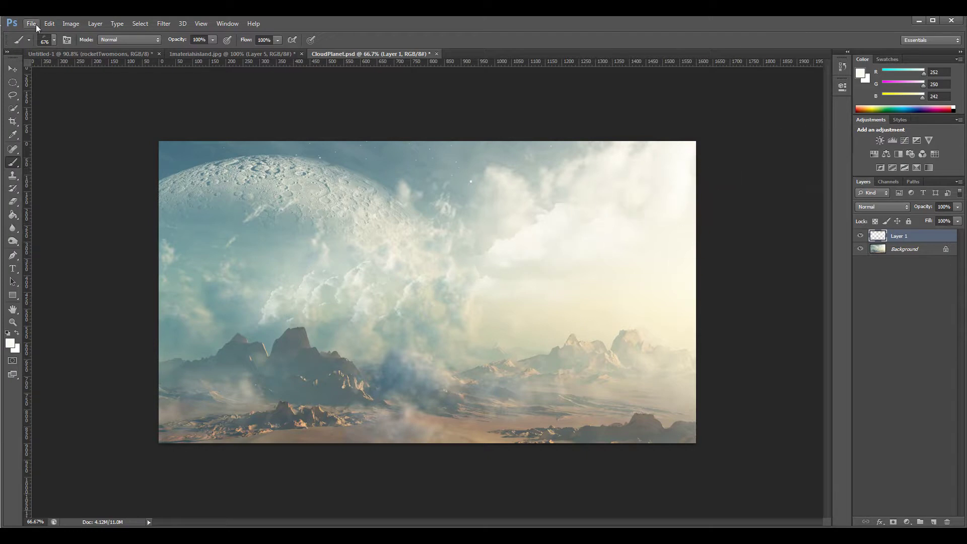
Flip the painted clouds horizontally and shift them down to the left.
left_click(49, 23)
mouse_move(145, 227)
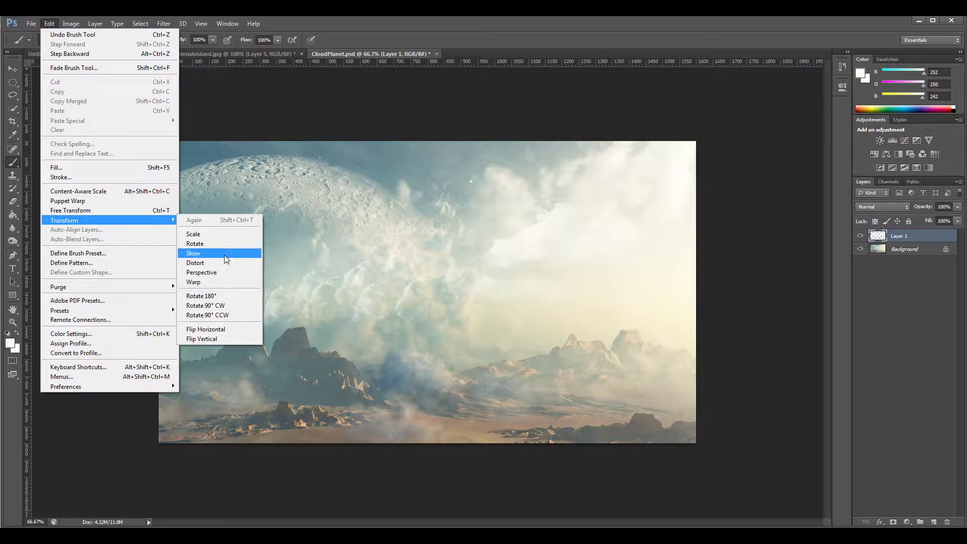
left_click(225, 328)
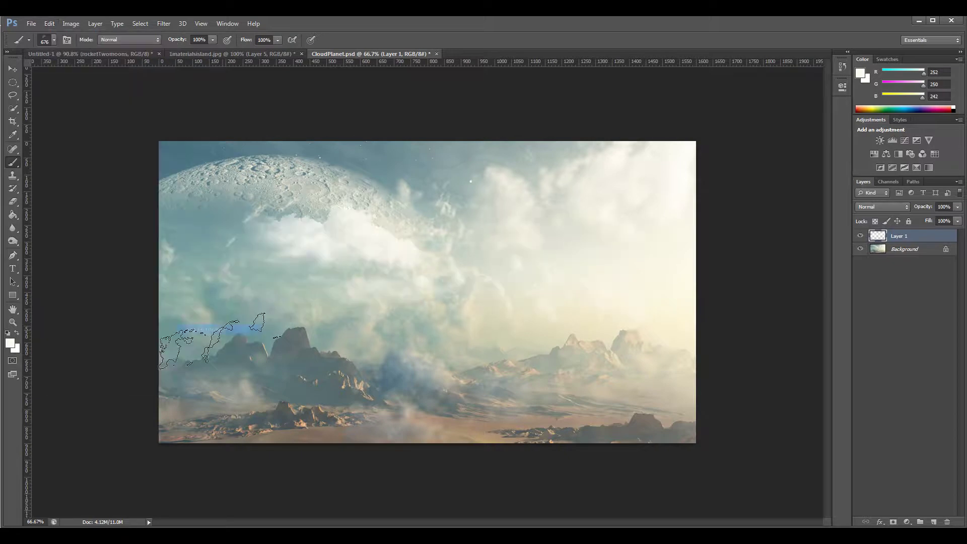
left_click(12, 69)
left_click_drag(463, 280, 429, 313)
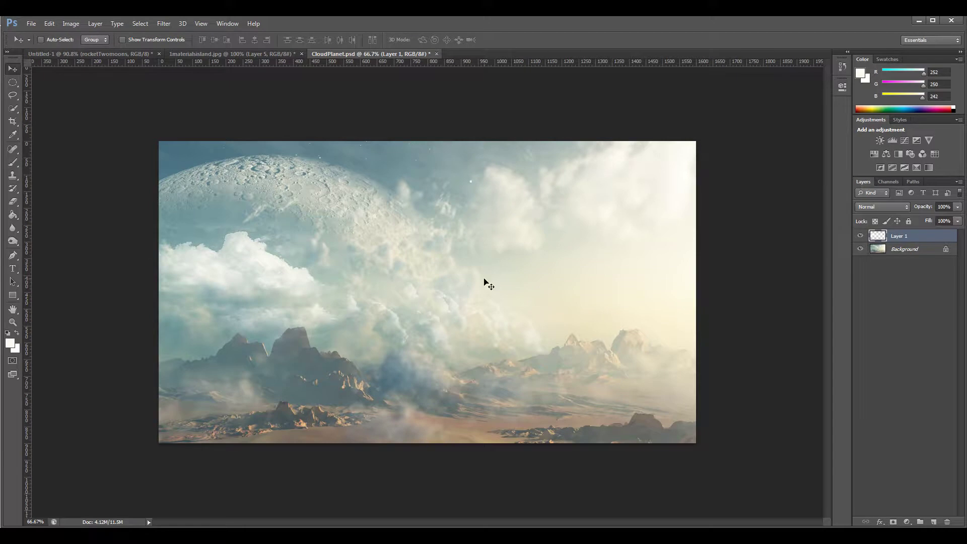
Try Screen blending at 59% fill on the clouds, then delete Layer 1.
left_click(905, 207)
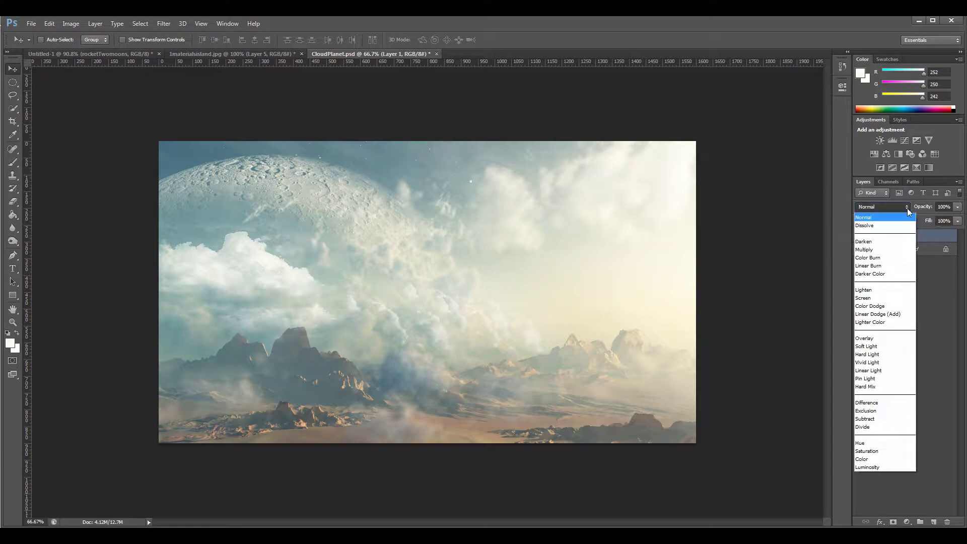
left_click(897, 300)
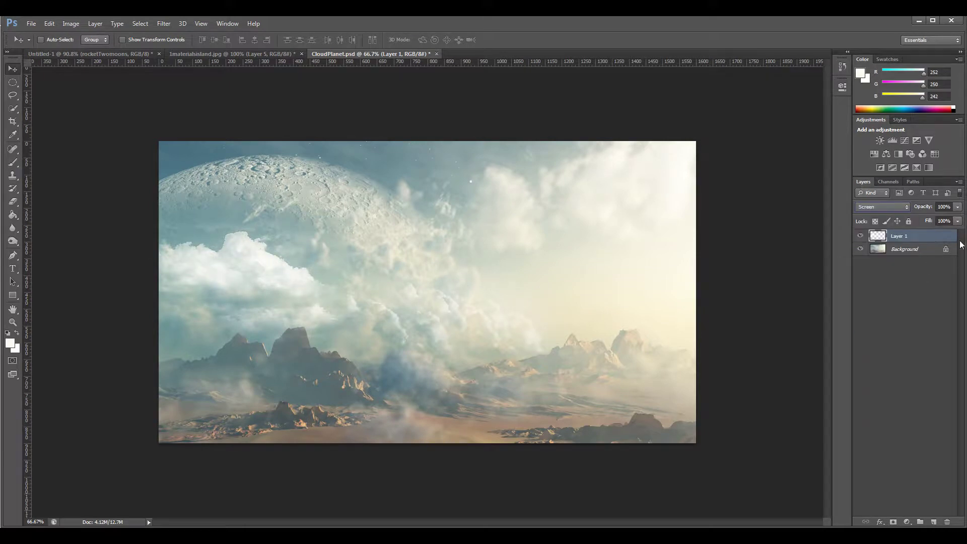
left_click_drag(959, 225, 940, 237)
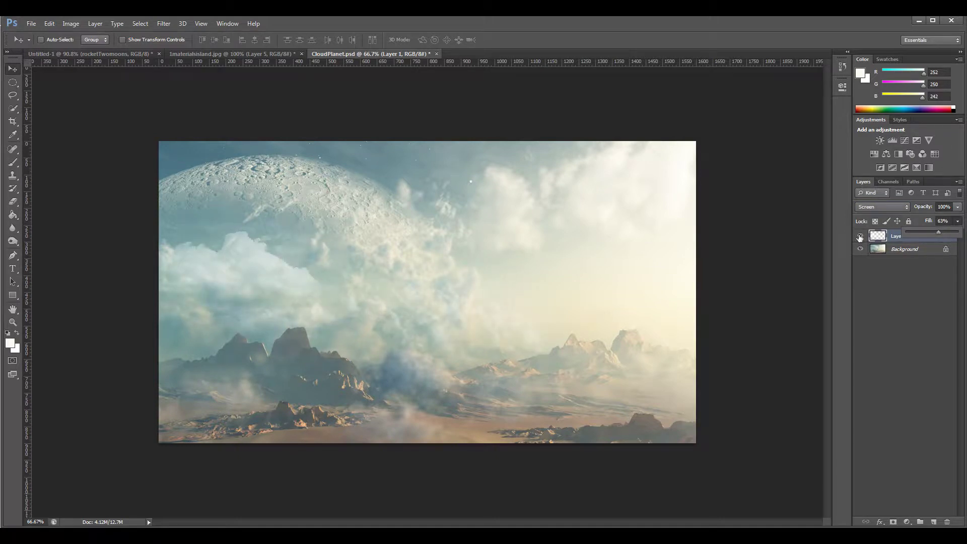
left_click(916, 272)
left_click_drag(916, 236, 947, 522)
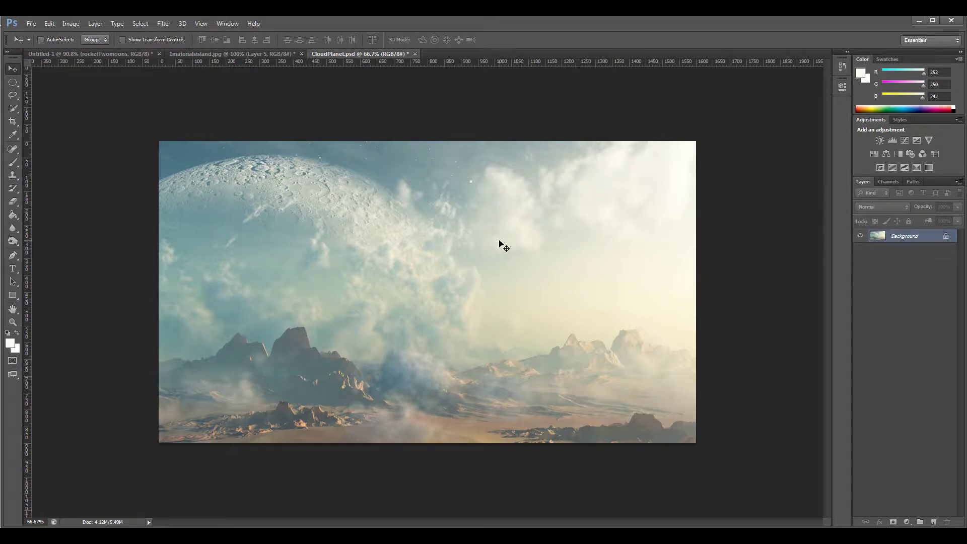
Duplicate the Background twice, group both copies into Group 1, and blend it as Overlay.
left_click_drag(910, 237, 933, 522)
left_click_drag(909, 244, 933, 522)
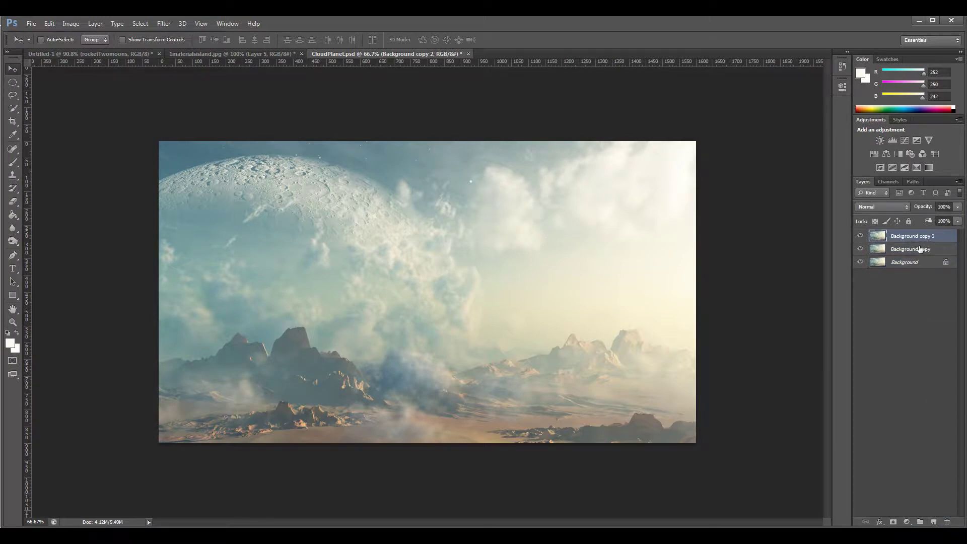
left_click(925, 249, "shift")
left_click(959, 181)
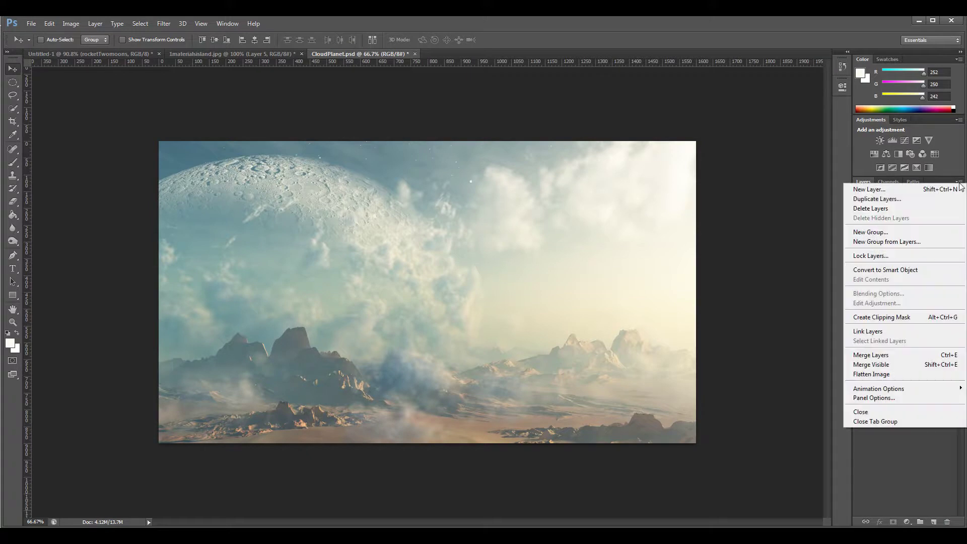
left_click(899, 241)
left_click(553, 179)
left_click(889, 207)
left_click(887, 355)
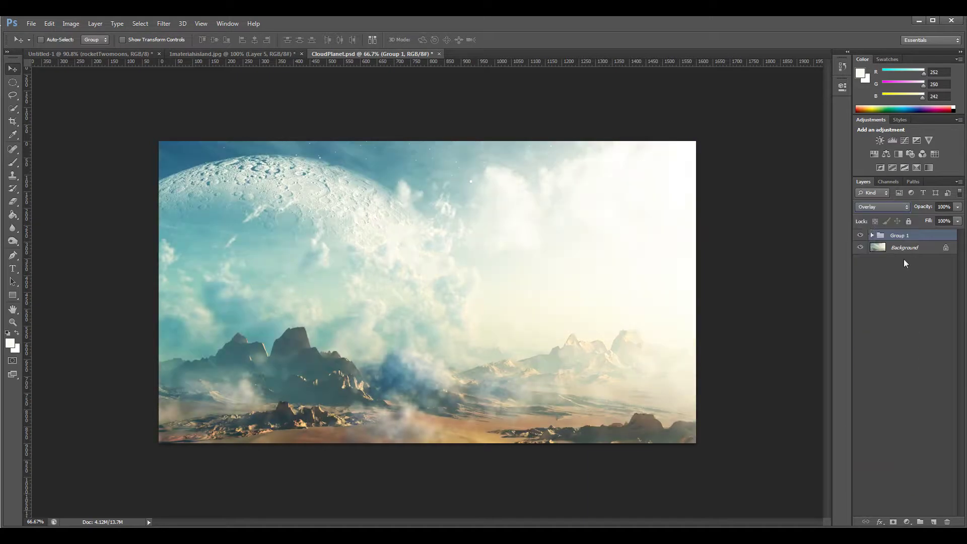
Set Background copy 2 to Vivid Light and invert its colours.
left_click(871, 235)
left_click(922, 248)
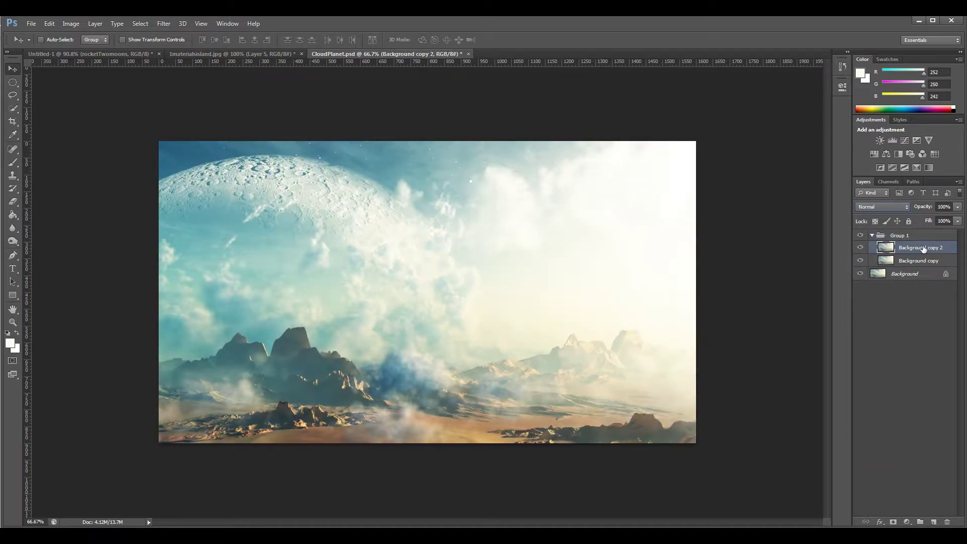
left_click(909, 209)
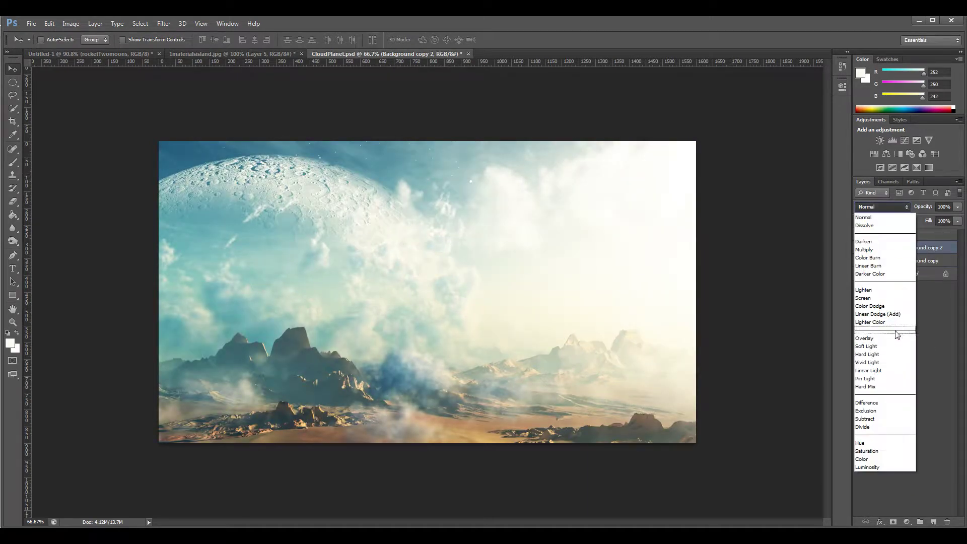
left_click(894, 362)
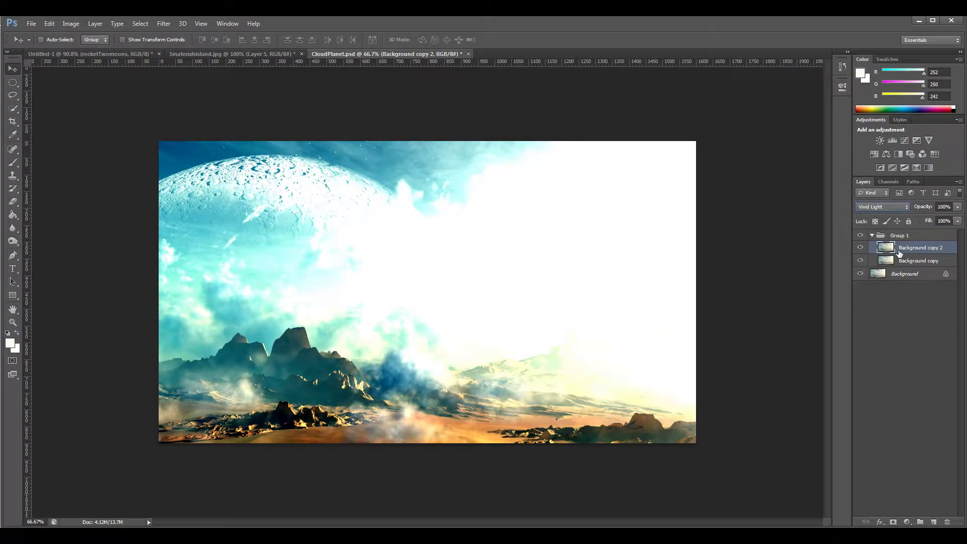
key("ctrl+i")
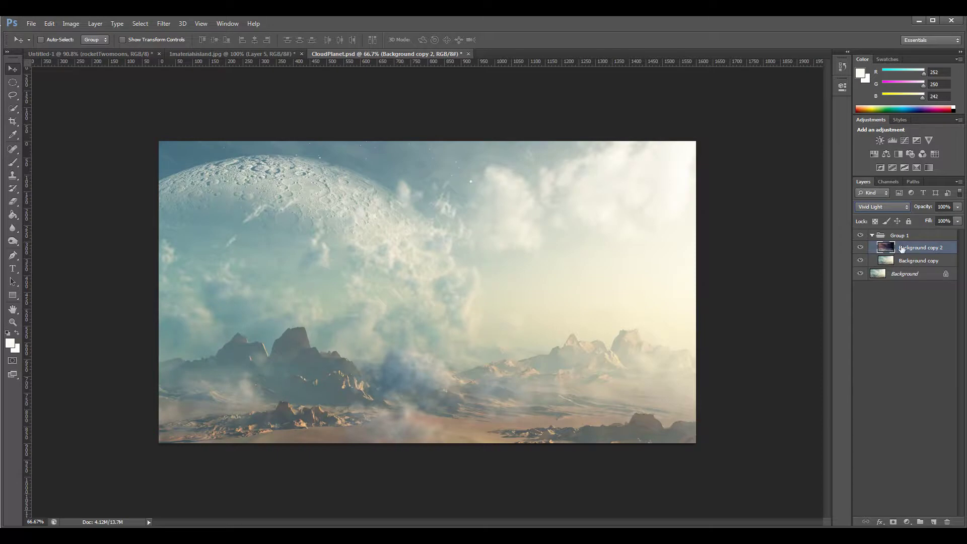
Zoom in on the mountains and apply a Surface Blur of radius 13, threshold 6.
left_click(14, 322)
left_click_drag(334, 409, 331, 387)
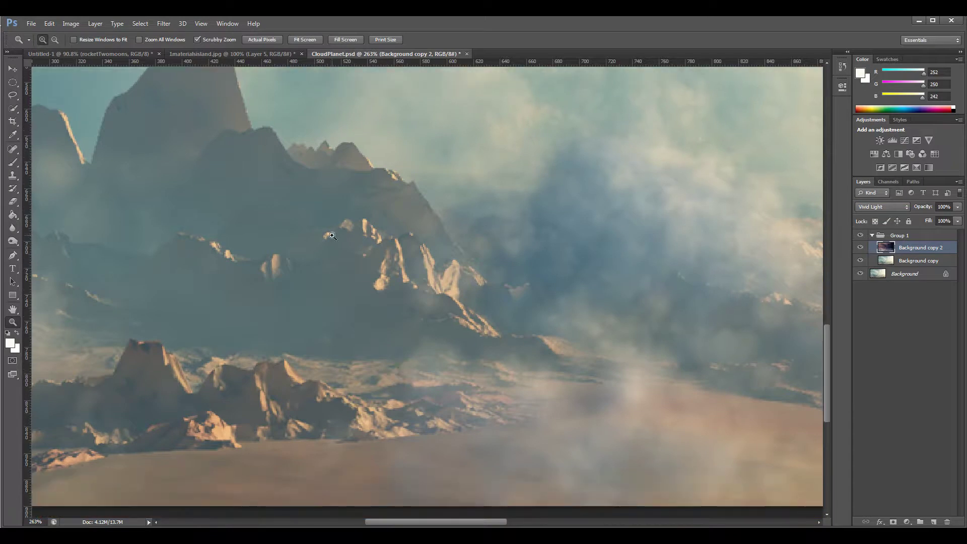
left_click(171, 23)
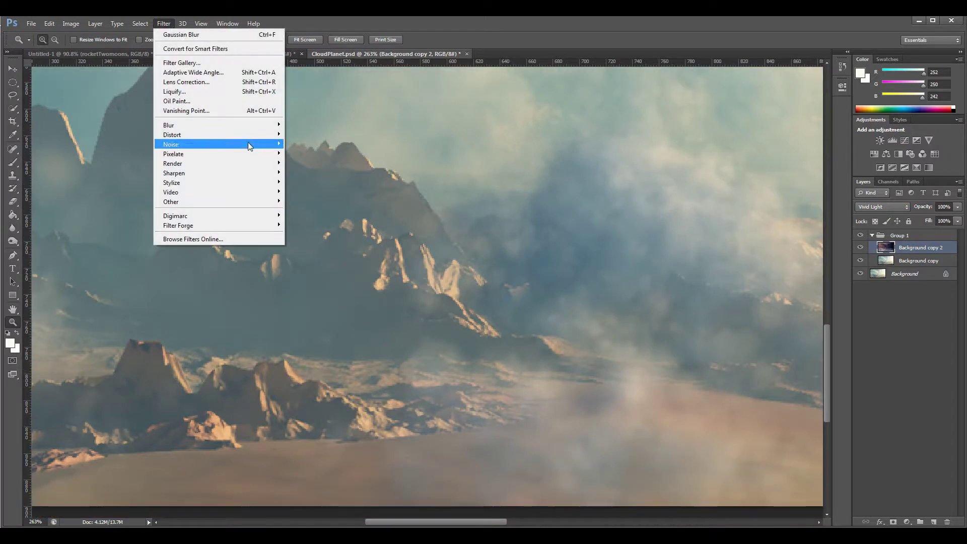
mouse_move(246, 124)
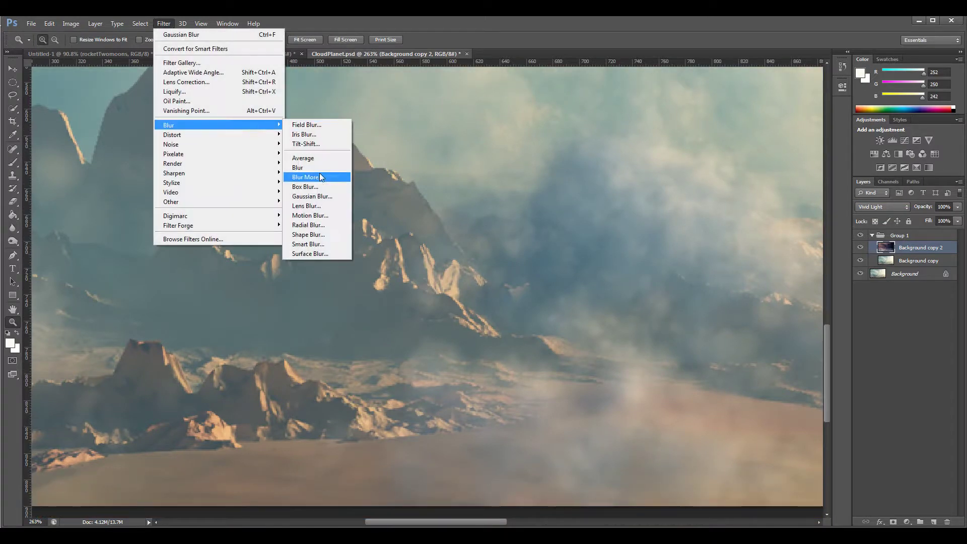
left_click(322, 253)
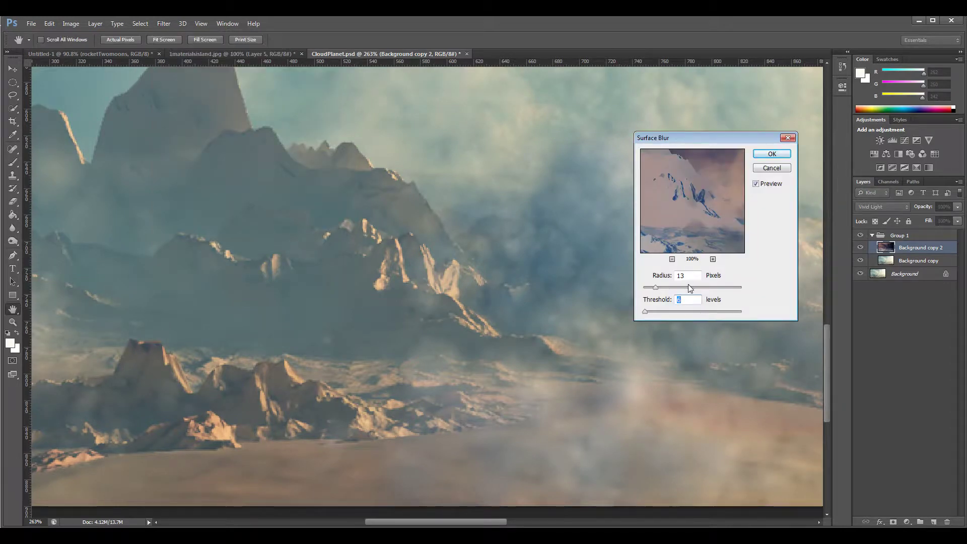
left_click(756, 184)
left_click(756, 184)
left_click(771, 154)
Zoom back out and toggle Background copy 2 to compare the blurred result.
key("z")
left_click_drag(408, 255, 340, 261)
left_click_drag(432, 277, 451, 299)
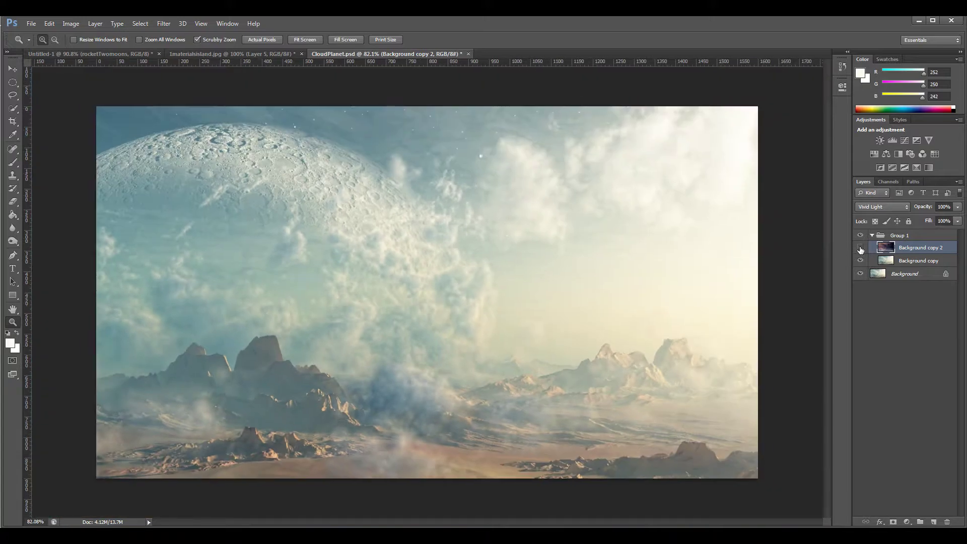
left_click(860, 248)
left_click(860, 247)
Duplicate the Background twice and apply a High Pass filter to Background copy 4.
left_click(904, 275)
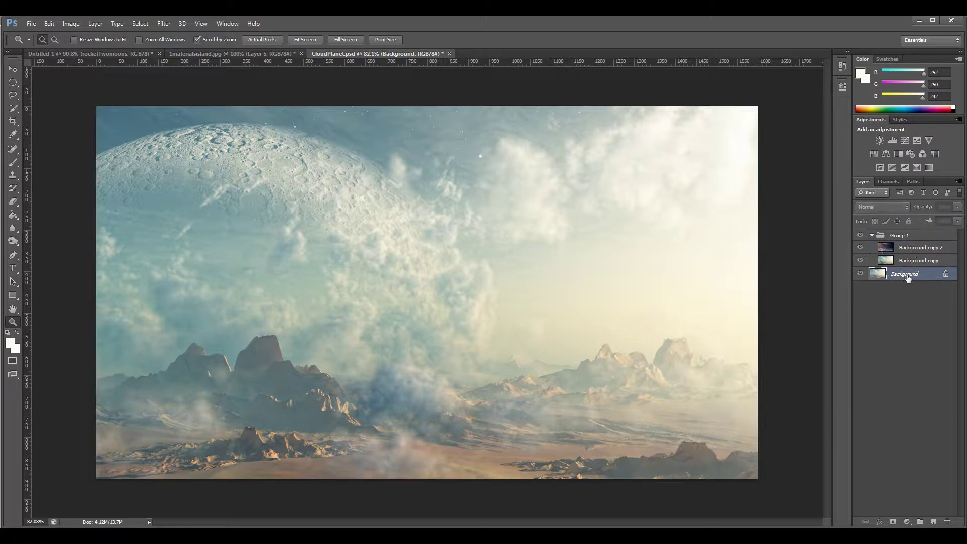
left_click_drag(905, 280, 932, 522)
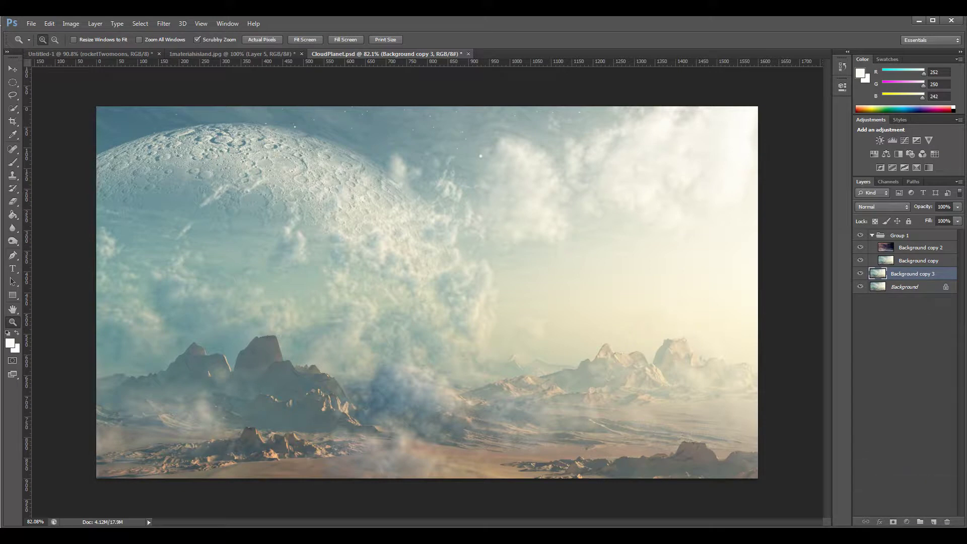
key("ctrl+j")
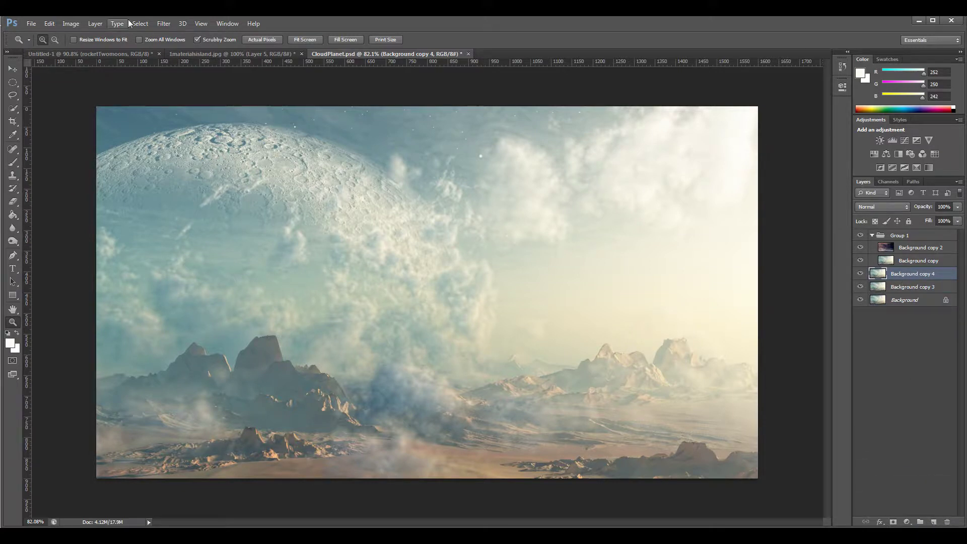
left_click(163, 24)
mouse_move(216, 201)
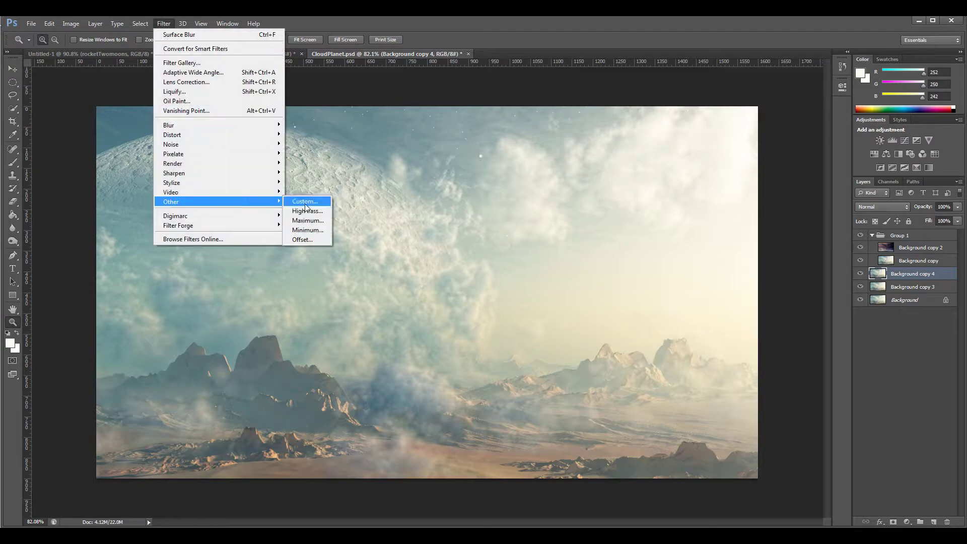
left_click(307, 210)
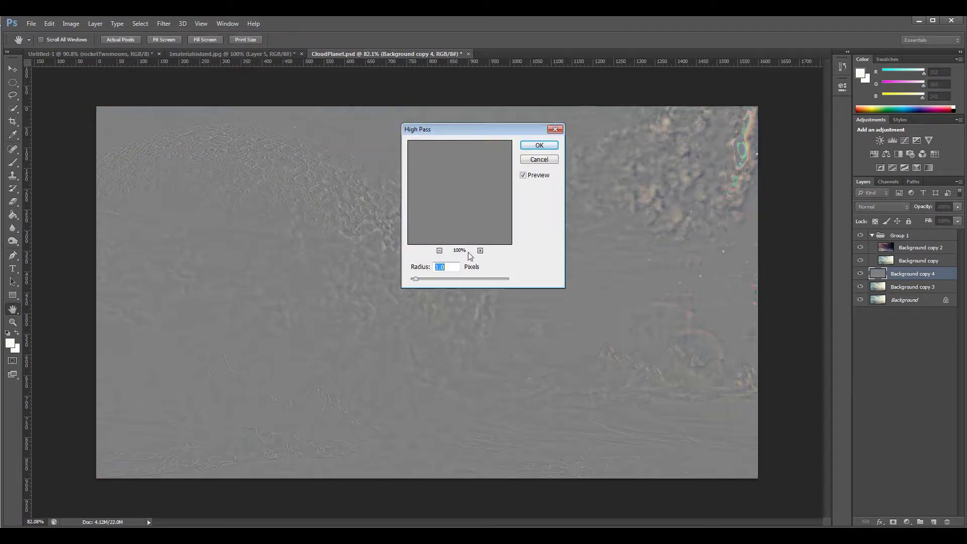
key("Return")
key("z")
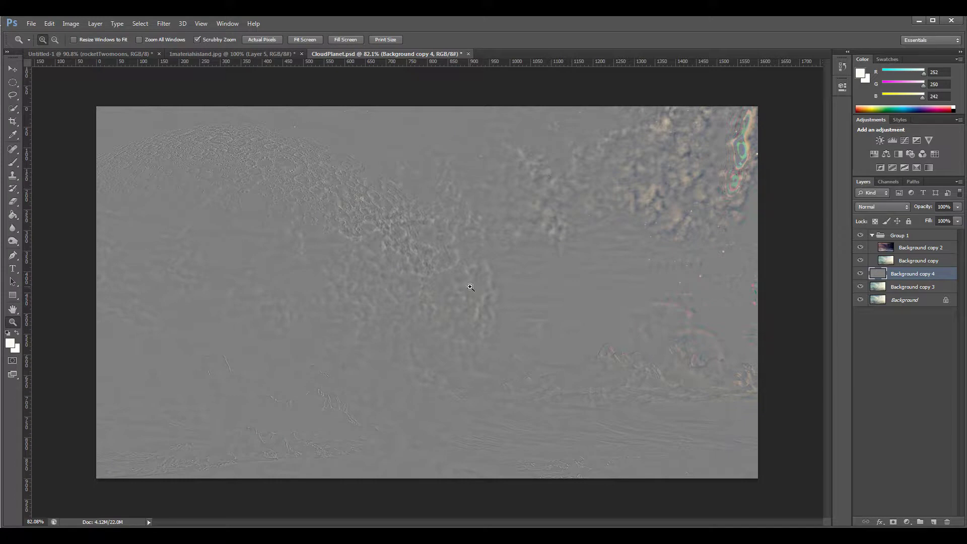
Blend Background copy 4 as Overlay and toggle its visibility to compare the sharpening.
left_click(903, 206)
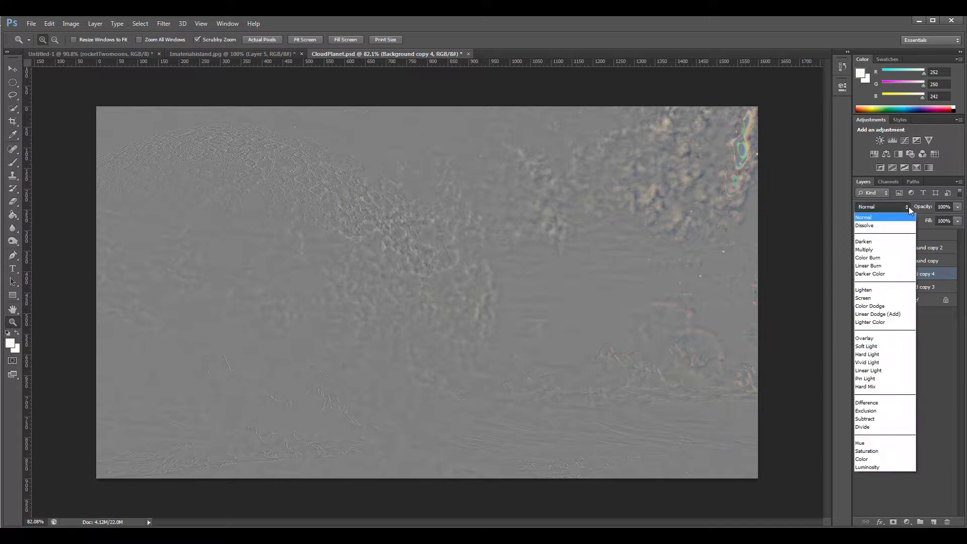
left_click(887, 338)
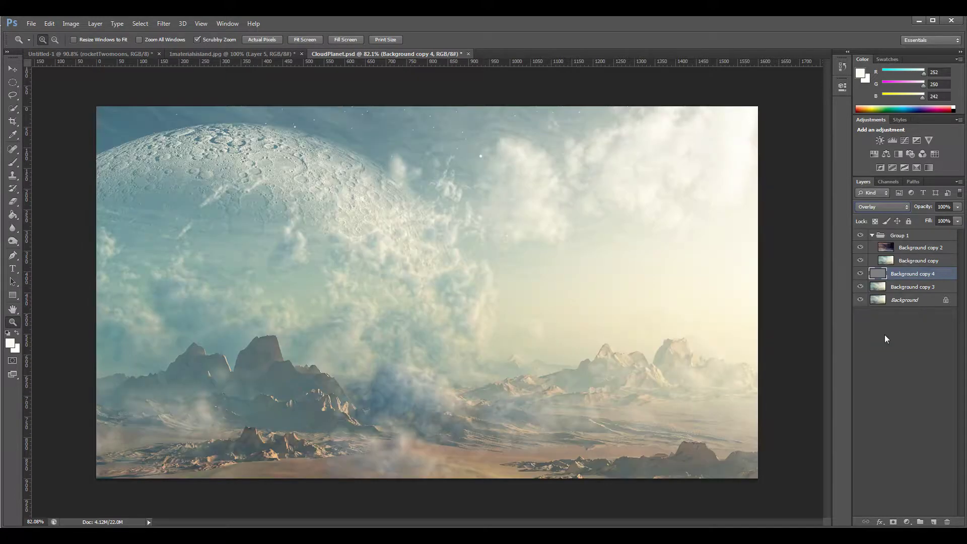
left_click(860, 274)
left_click(860, 274)
left_click(859, 274)
left_click(860, 274)
left_click(860, 274)
left_click(860, 274)
left_click(860, 274)
Duplicate the Background and merge the layers from Background copy 5 up into Group 1.
left_click_drag(906, 300, 935, 520)
left_click(909, 235, "shift")
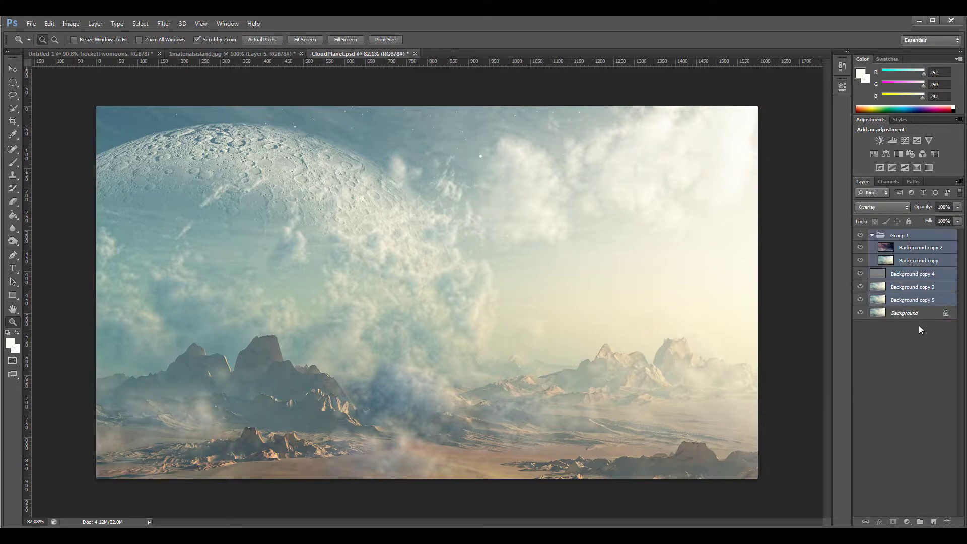
key("ctrl+e")
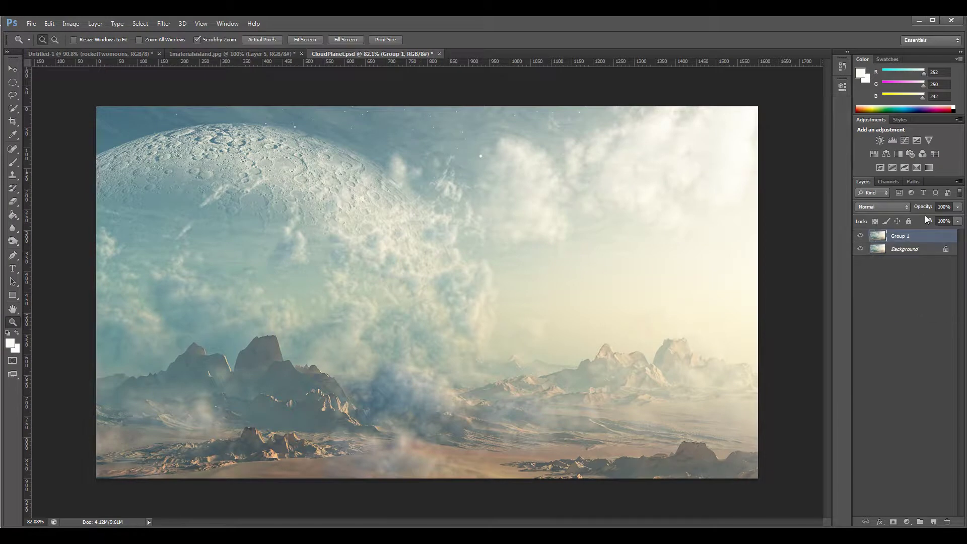
Apply a Vibrance adjustment of +56 vibrance and +4 saturation.
left_click(74, 24)
mouse_move(88, 46)
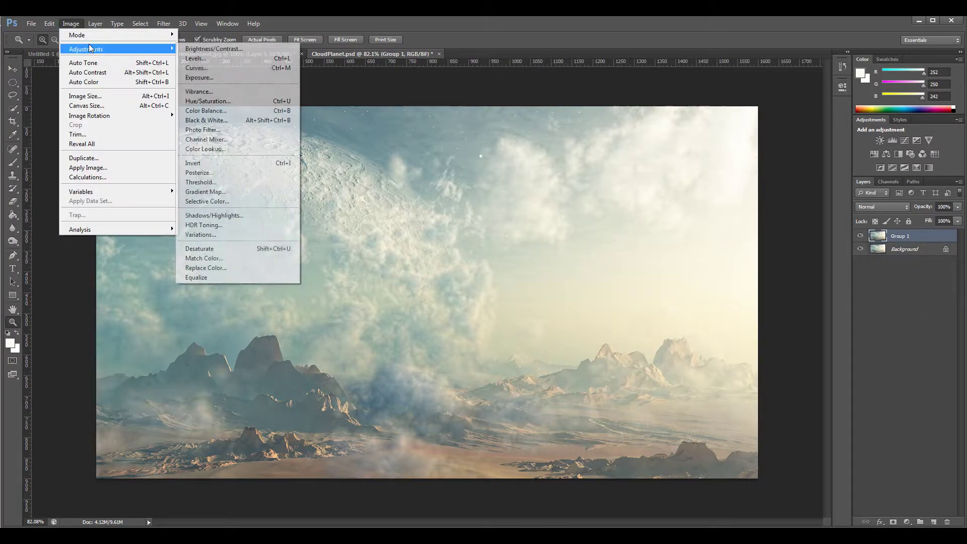
left_click(239, 91)
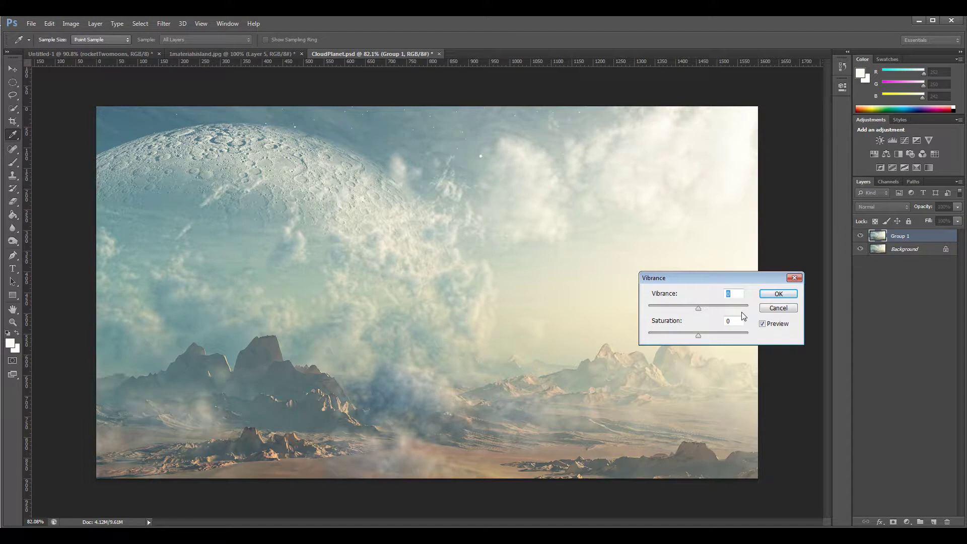
left_click_drag(697, 309, 700, 340)
left_click(732, 309)
left_click_drag(733, 310, 726, 309)
left_click(762, 323)
left_click(762, 324)
left_click(776, 295)
key("z")
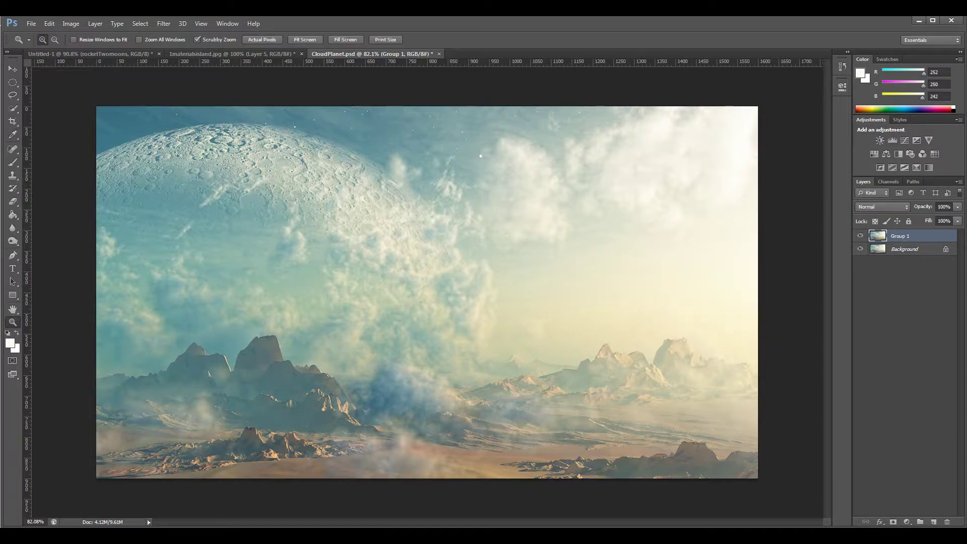
left_click(70, 23)
mouse_move(101, 49)
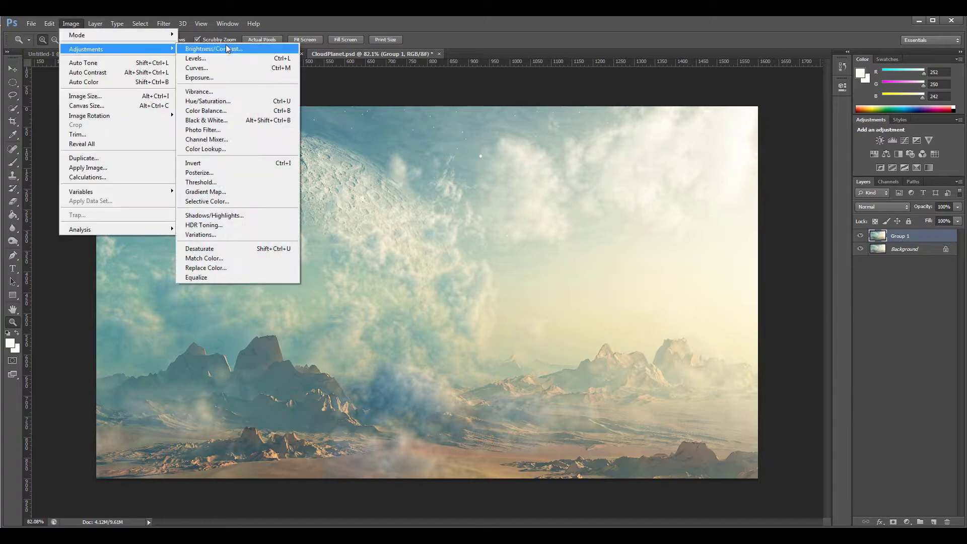
left_click(265, 111)
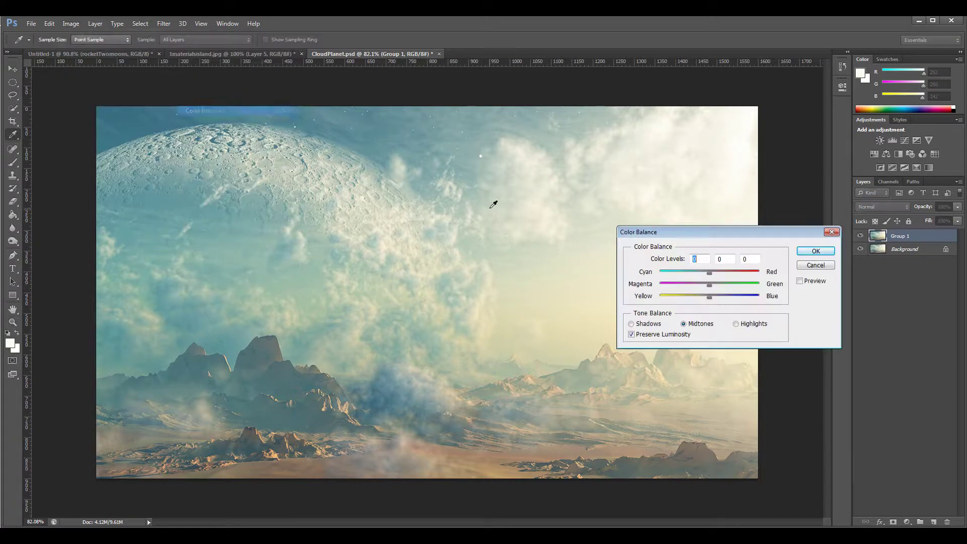
left_click_drag(710, 276, 747, 282)
left_click(799, 281)
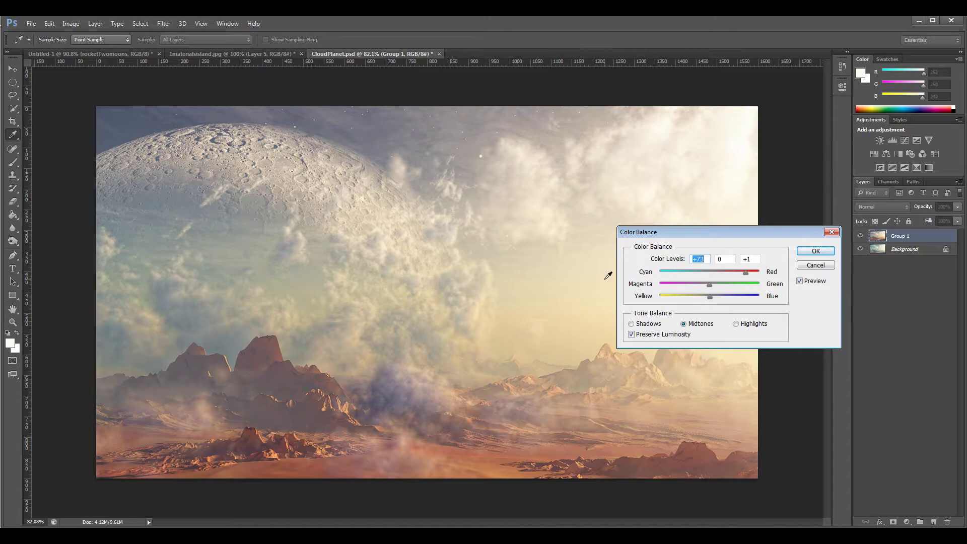
left_click(814, 266)
key("z")
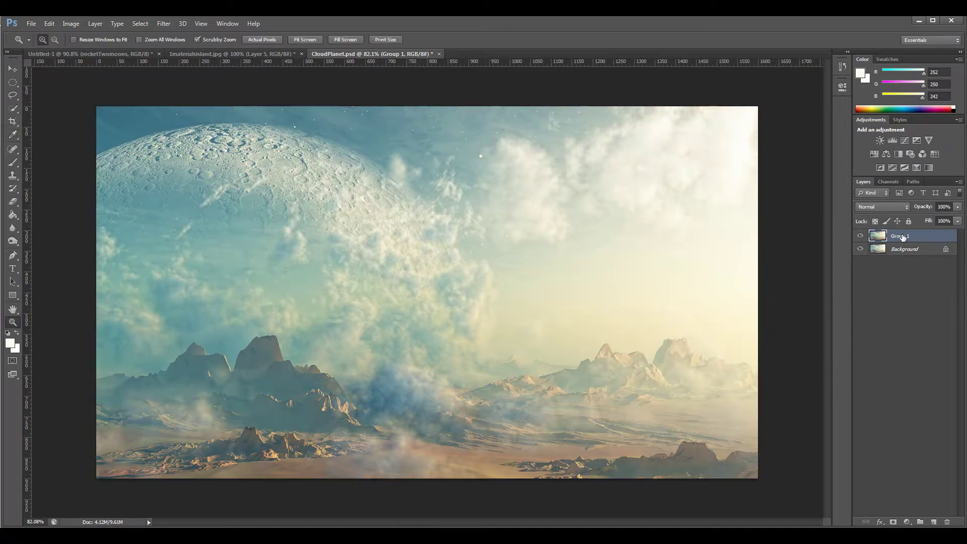
Duplicate Group 1 and shift its midtones toward cyan with magenta -10, blue +10.
left_click_drag(901, 236, 933, 521)
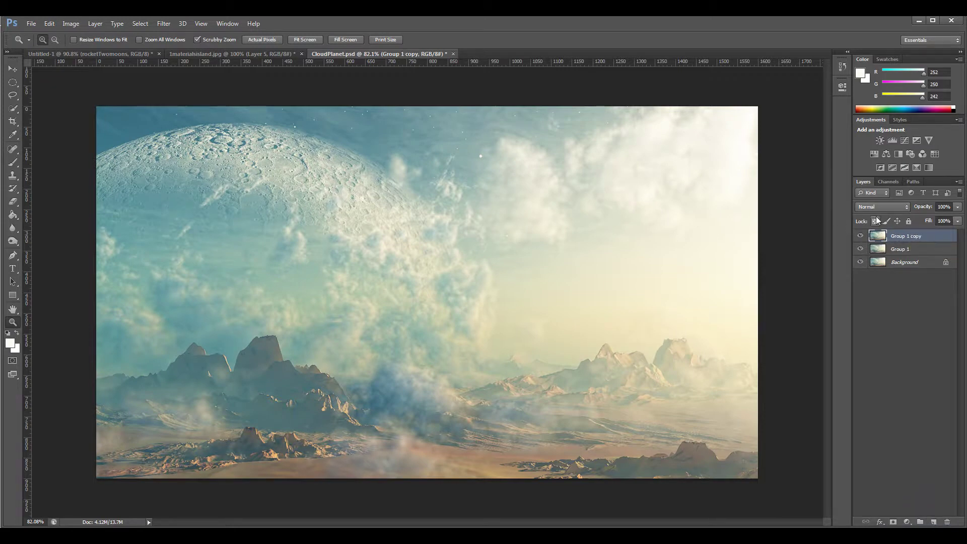
left_click(64, 23)
mouse_move(93, 48)
left_click(226, 111)
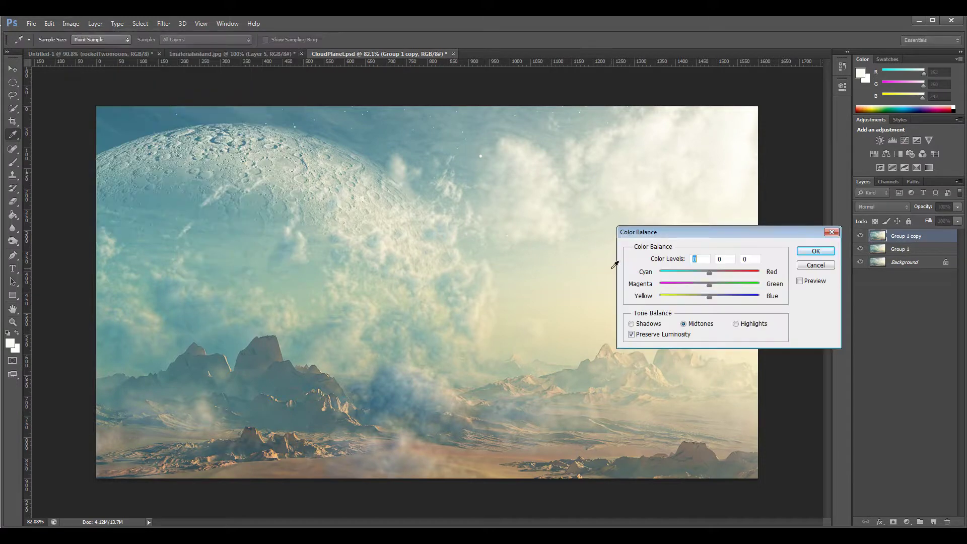
mouse_move(696, 271)
left_mouse_down()
mouse_move(685, 272)
mouse_move(700, 272)
mouse_move(719, 300)
mouse_move(695, 273)
left_mouse_up()
left_click(800, 281)
left_click(715, 298)
left_click(825, 250)
Add a layer mask to Group 1 copy and set the foreground colour to black.
key("z")
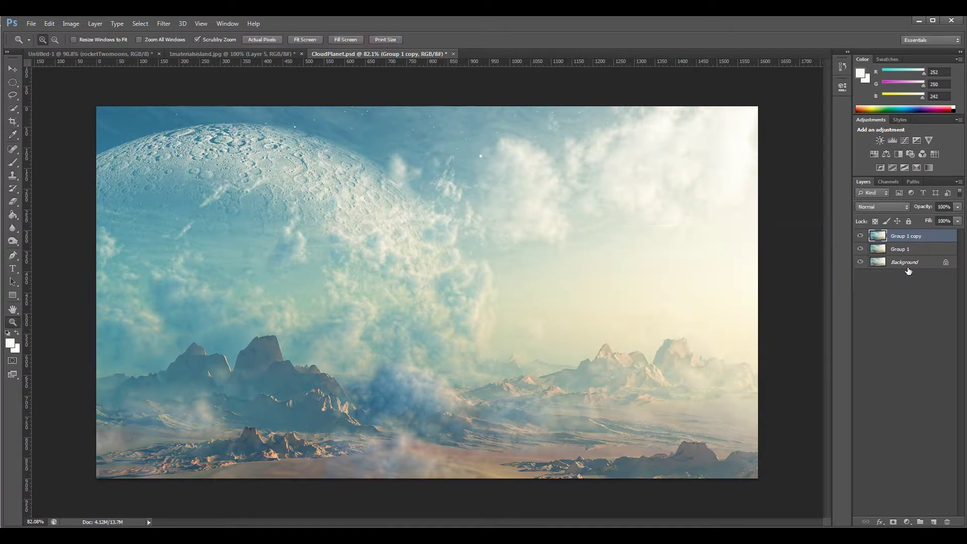
left_click(893, 521)
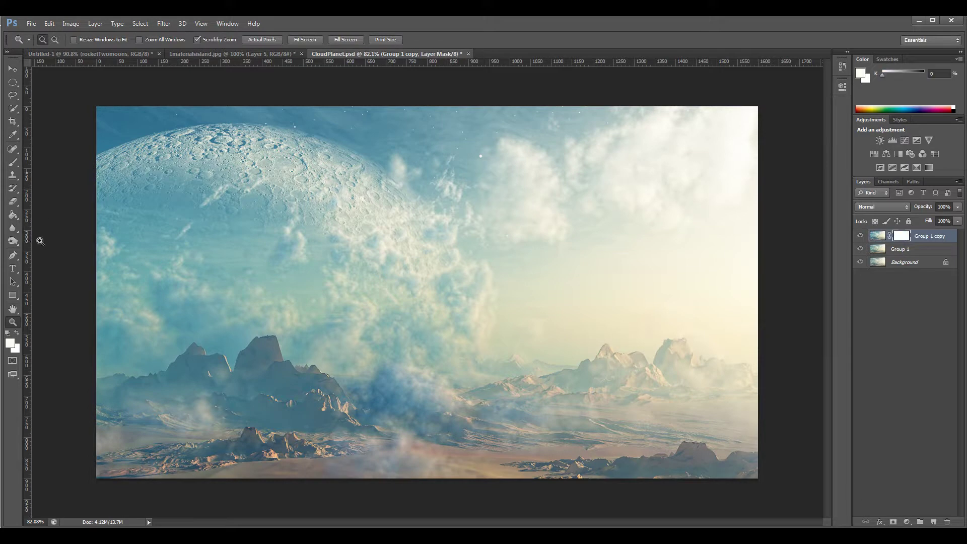
left_click(10, 344)
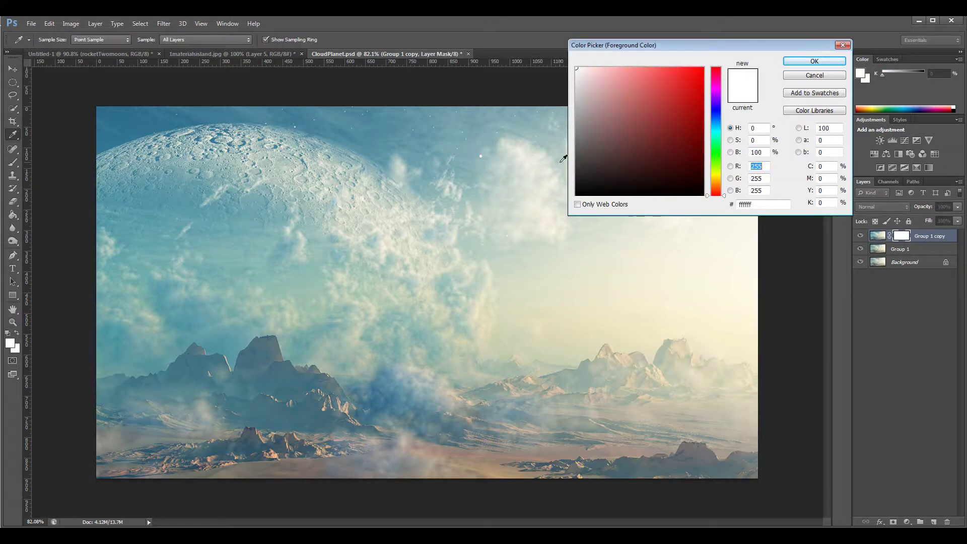
left_click(601, 167)
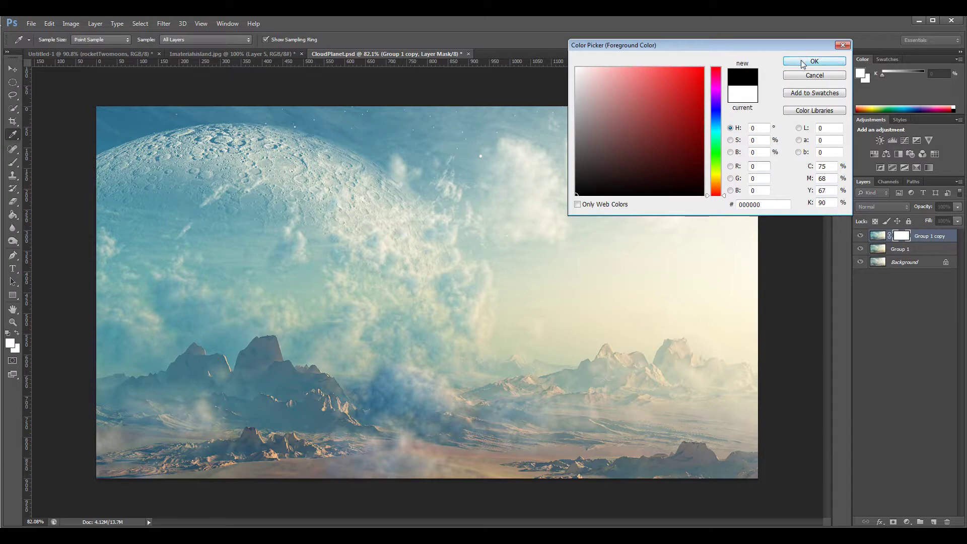
left_click(814, 61)
Paint black over the mountains on the mask with a 185 px soft round brush.
key("b")
left_click(53, 40)
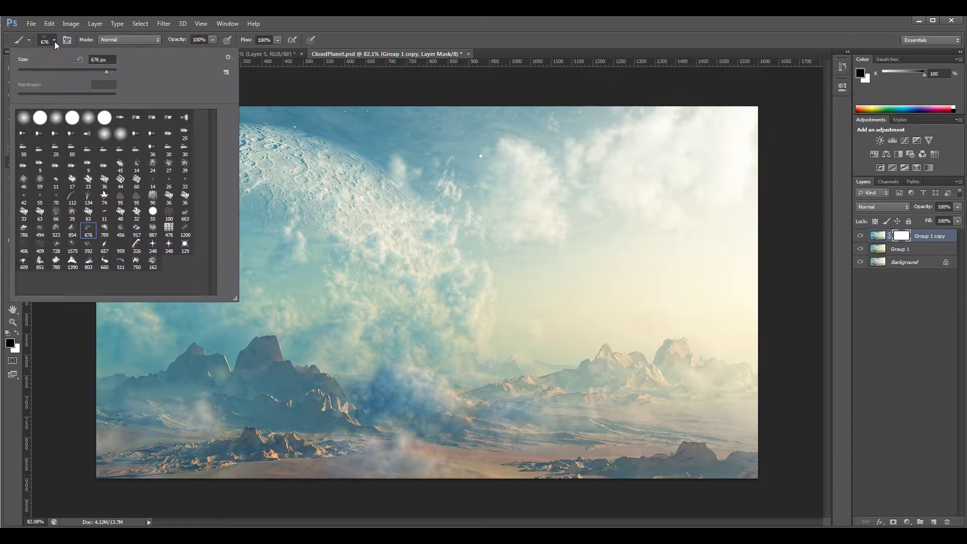
left_click(88, 117)
left_click_drag(106, 72, 88, 72)
left_click(544, 446)
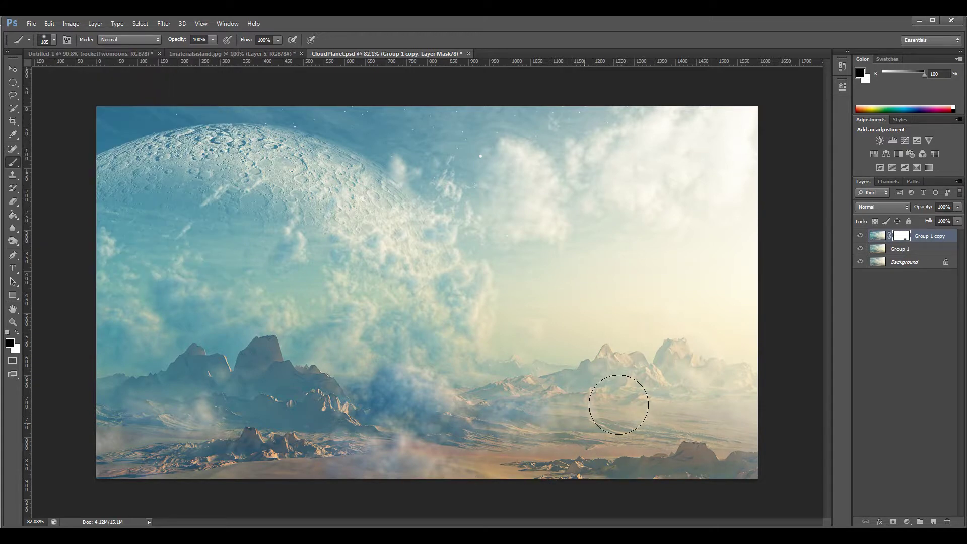
mouse_move(618, 388)
left_mouse_down()
mouse_move(484, 429)
mouse_move(621, 392)
mouse_move(713, 399)
mouse_move(678, 379)
mouse_move(687, 420)
left_mouse_up()
mouse_move(322, 403)
left_mouse_down()
mouse_move(277, 376)
mouse_move(229, 427)
mouse_move(243, 428)
mouse_move(119, 436)
mouse_move(192, 384)
mouse_move(231, 398)
mouse_move(260, 388)
mouse_move(256, 380)
mouse_move(292, 407)
mouse_move(353, 421)
mouse_move(329, 446)
mouse_move(193, 461)
left_mouse_up()
mouse_move(89, 381)
left_mouse_down()
mouse_move(680, 446)
mouse_move(807, 393)
left_mouse_up()
Apply a 41.5-pixel Gaussian Blur to the Group 1 copy layer mask.
left_click(164, 23)
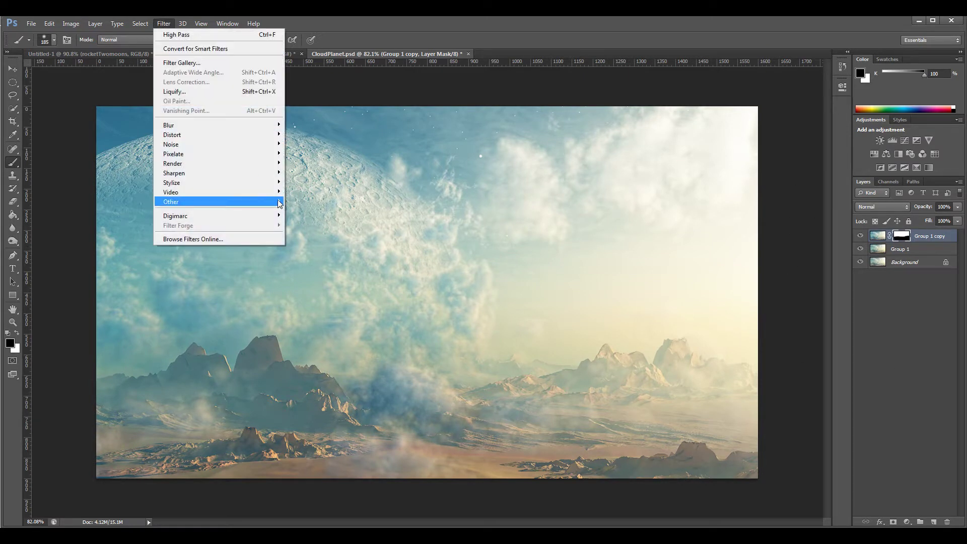
mouse_move(251, 126)
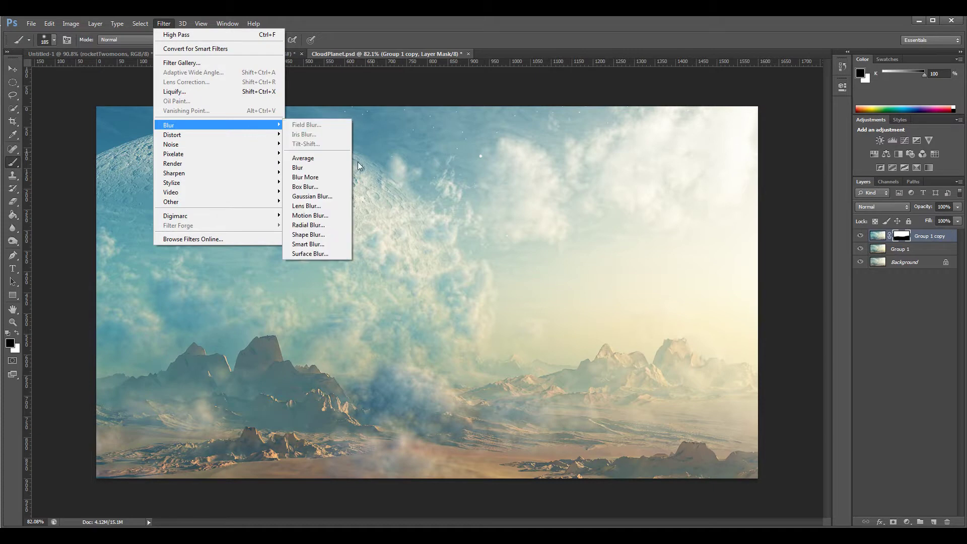
left_click(342, 196)
mouse_move(768, 401)
left_mouse_down()
mouse_move(751, 401)
mouse_move(764, 400)
left_mouse_up()
left_click_drag(766, 346, 759, 313)
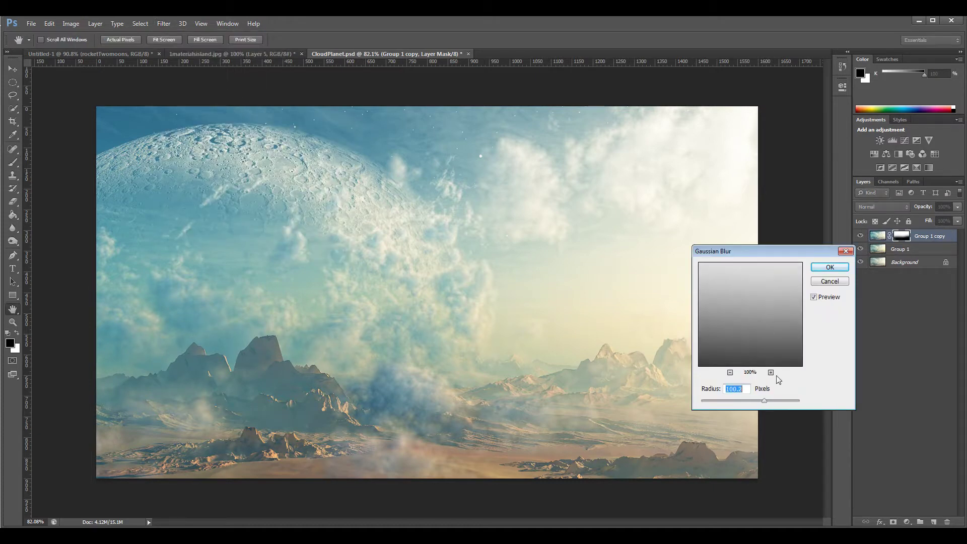
left_click(729, 372)
left_click(729, 372)
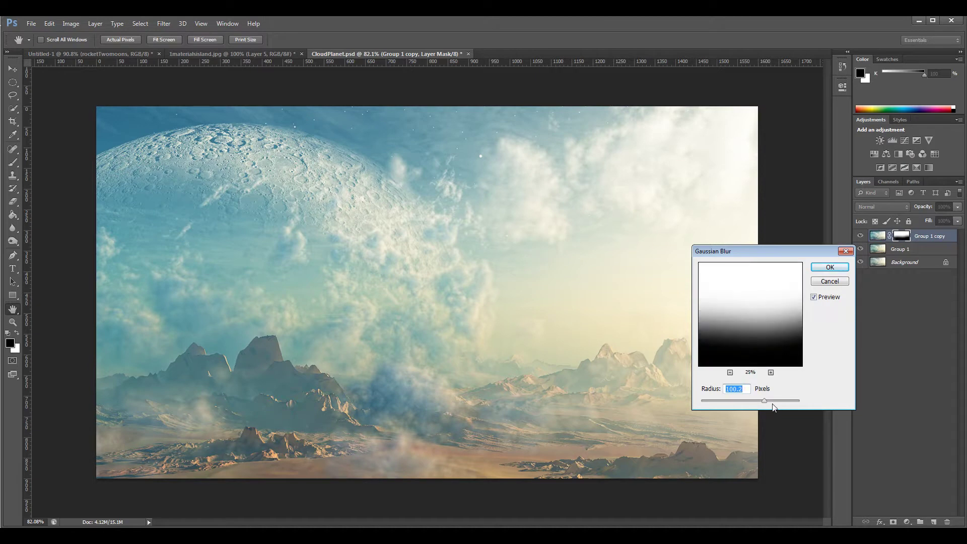
left_click_drag(770, 399, 752, 398)
left_click(831, 268)
Select Group 1 and shift its midtones toward red at +43 in Color Balance.
key("b")
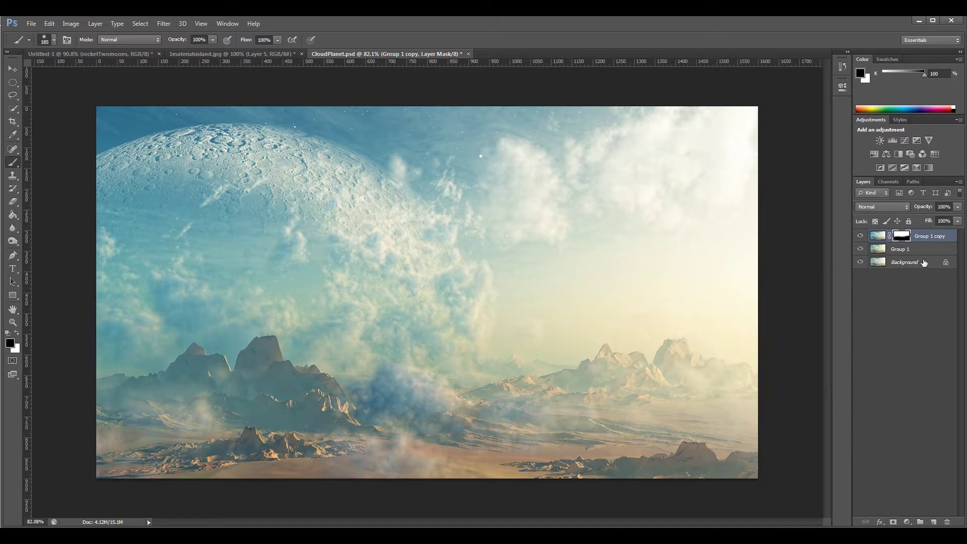
left_click(912, 252)
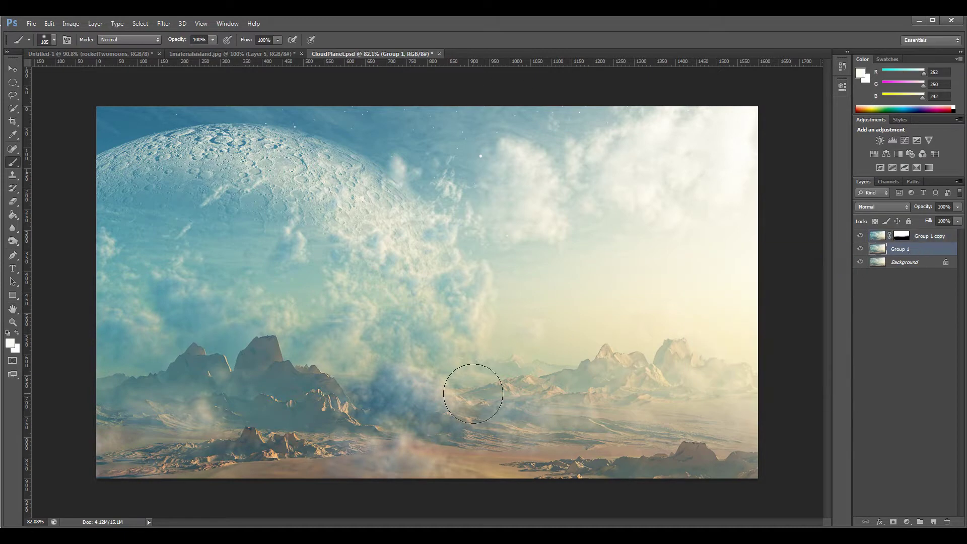
left_click(71, 24)
mouse_move(121, 50)
left_click(204, 111)
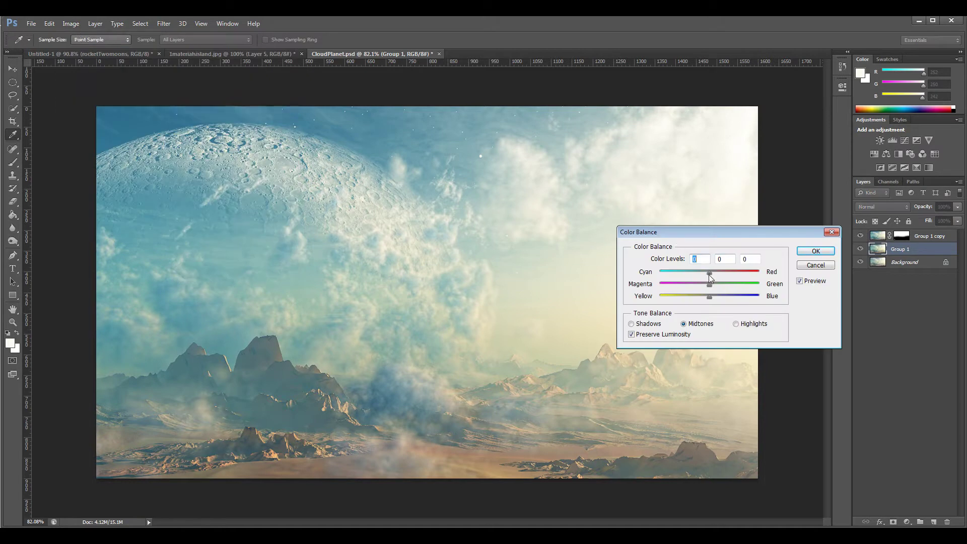
left_click(738, 273)
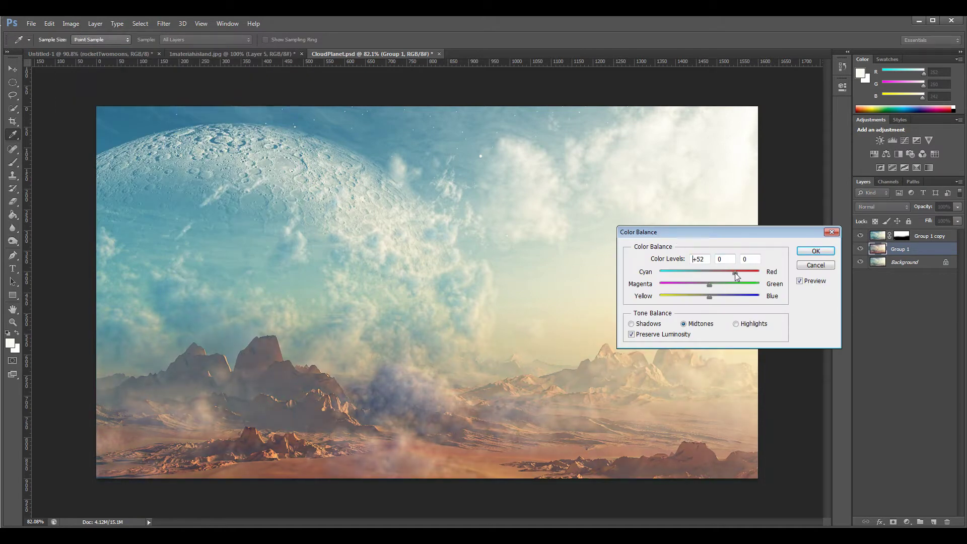
left_click(730, 273)
Set green to +6 and yellow to -4, fine-tune red and yellow, apply, then hide upper layers.
left_click(724, 285)
left_click(712, 285)
left_click(710, 297)
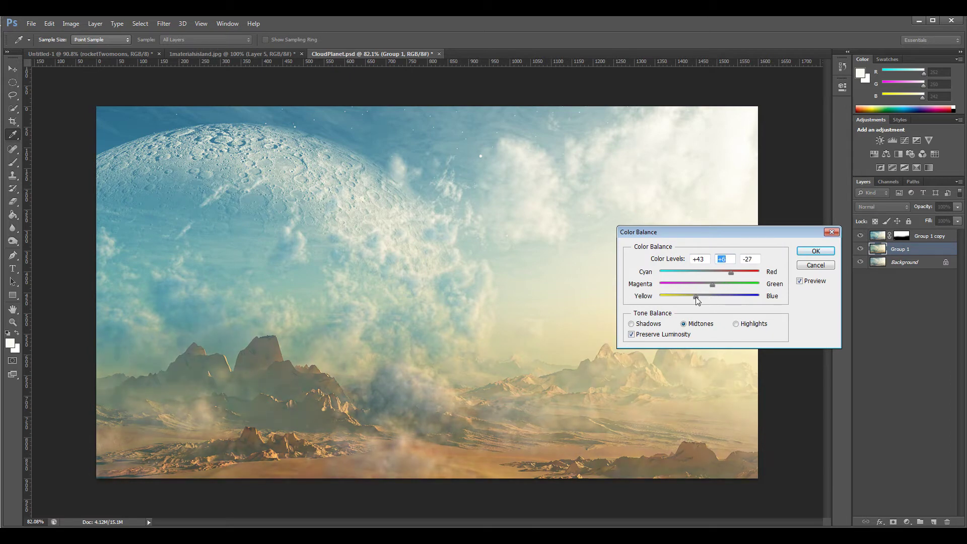
left_click_drag(696, 298, 737, 271)
mouse_move(750, 236)
left_mouse_down()
mouse_move(752, 369)
mouse_move(782, 309)
mouse_move(750, 164)
left_mouse_up()
left_click(811, 181)
key("b")
left_click_drag(860, 237, 860, 249)
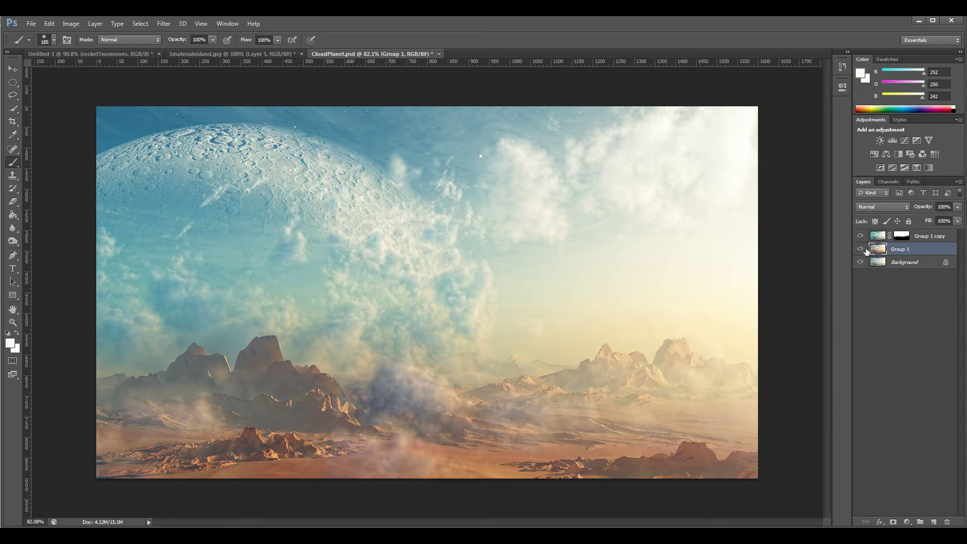
Raise the Group 1 copy layer's Fill to 84%.
left_click(957, 221)
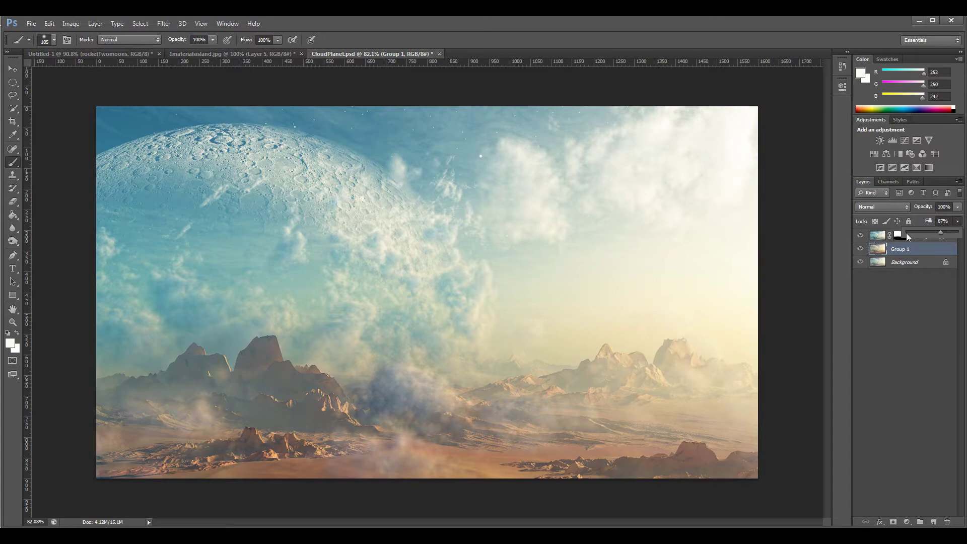
left_click(877, 236)
left_click(958, 221)
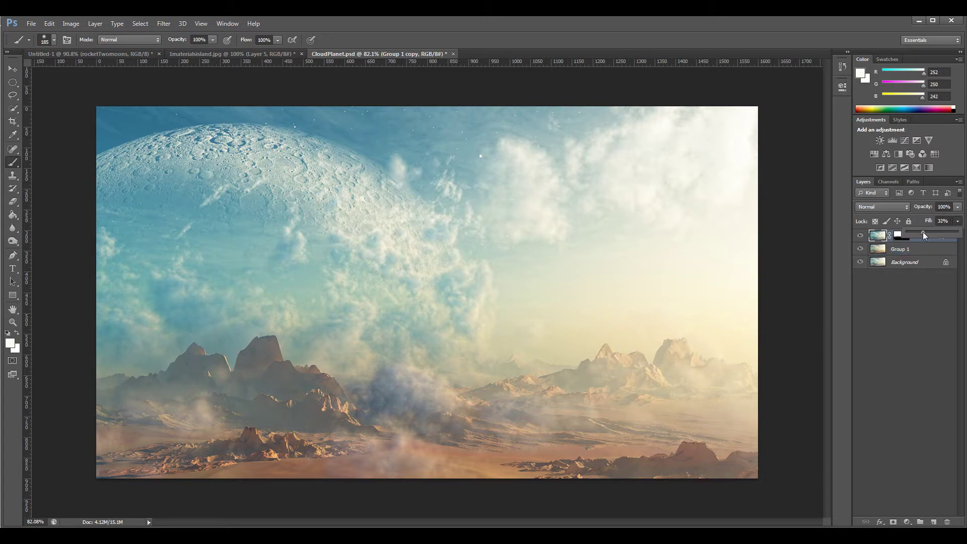
left_click_drag(920, 231, 958, 236)
Duplicate the Background layer and merge the three upper layers into one with Ctrl+E.
left_click_drag(908, 263, 933, 522)
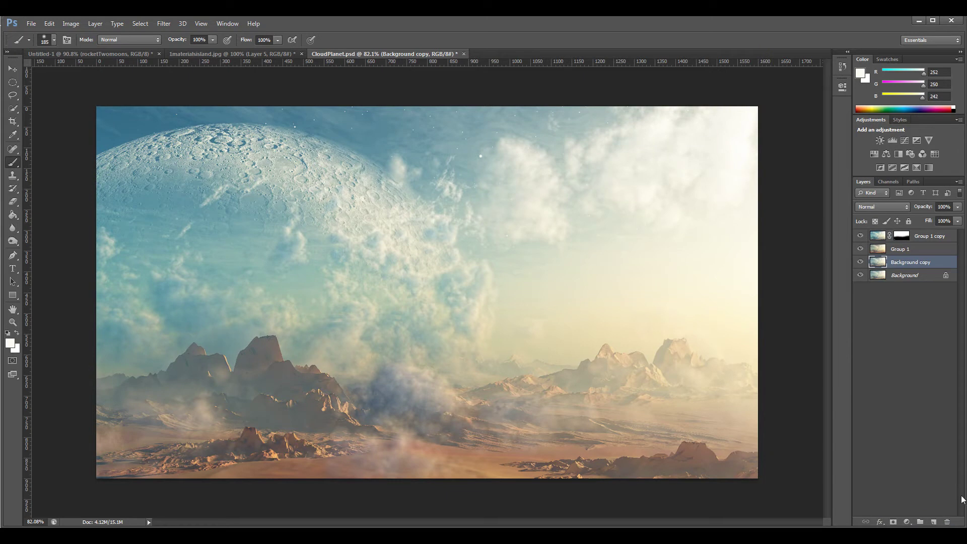
left_click(934, 237, "shift")
key("ctrl+e")
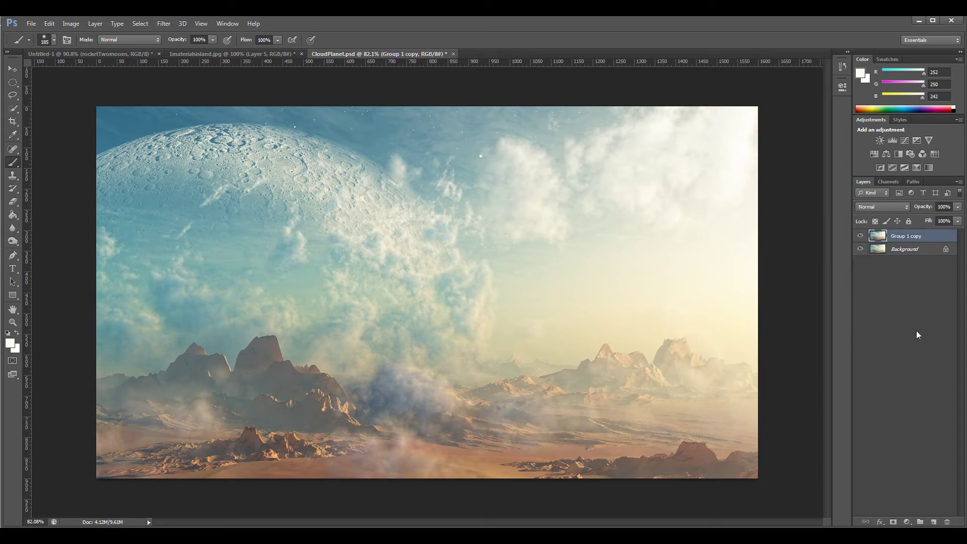
Apply Unsharp Mask to the merged Group 1 copy at 66% amount, radius 1.0, threshold 4.
left_click(19, 70)
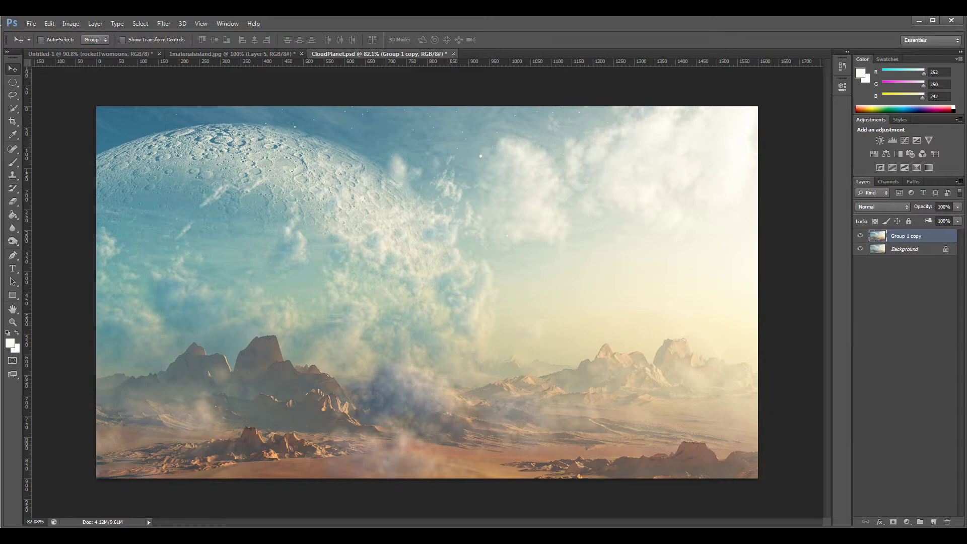
left_click(165, 24)
mouse_move(232, 172)
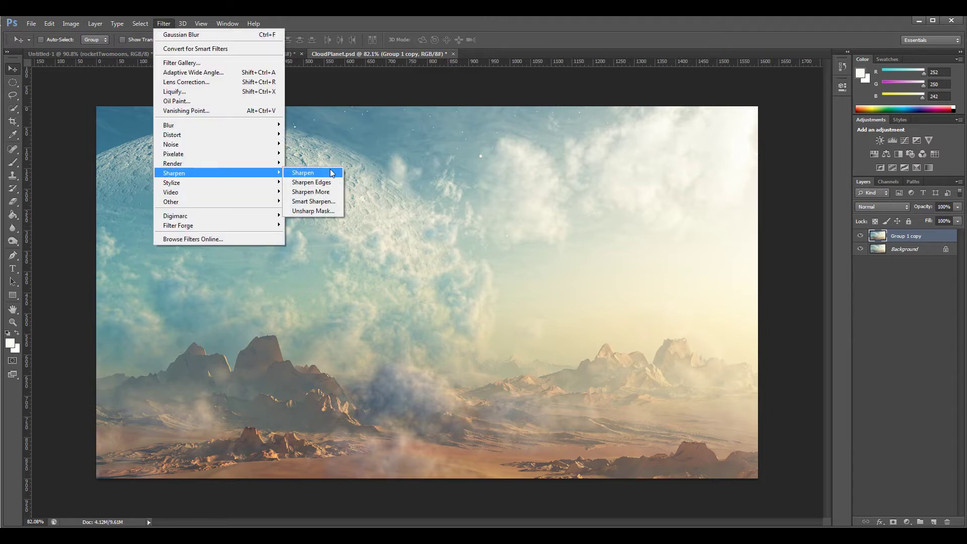
left_click(326, 212)
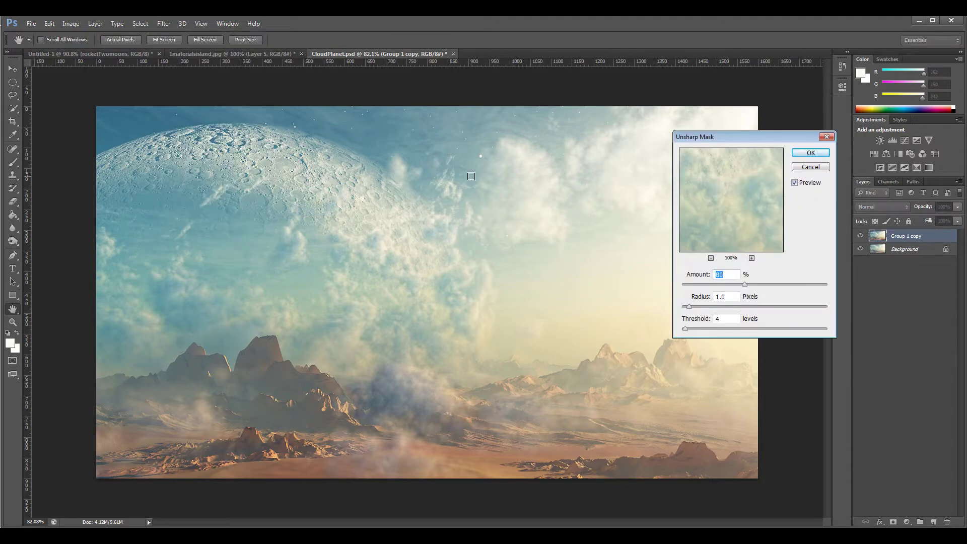
key("Down")
key("Down")
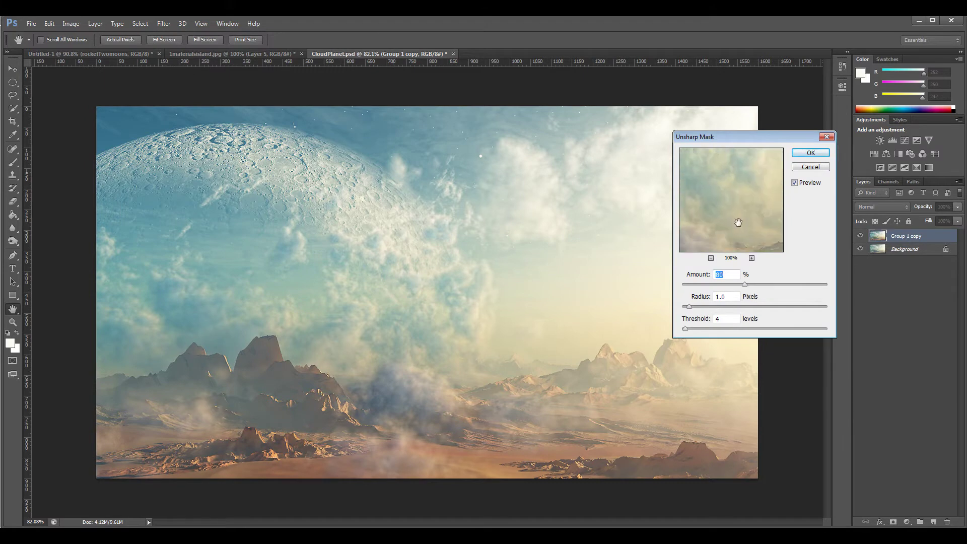
left_click_drag(737, 222, 712, 158)
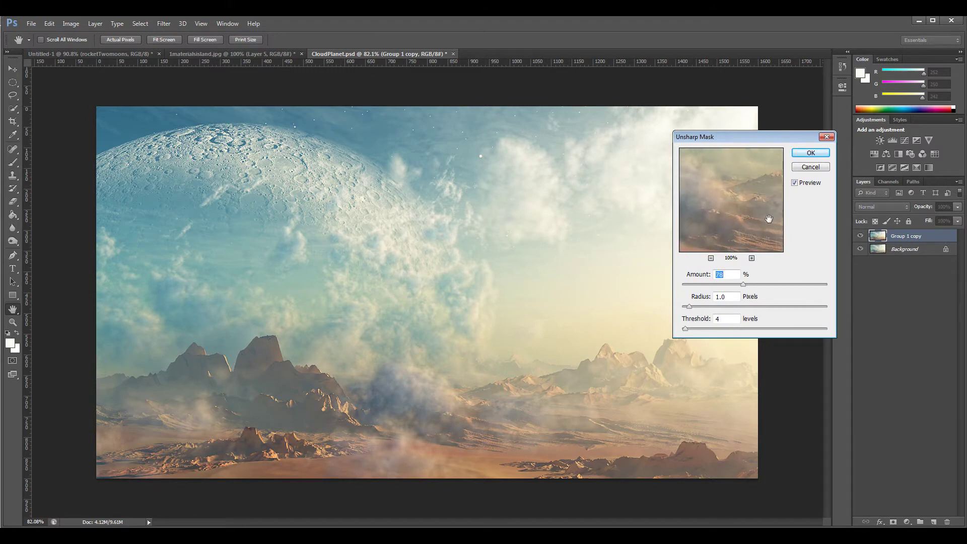
left_click_drag(743, 285, 806, 288)
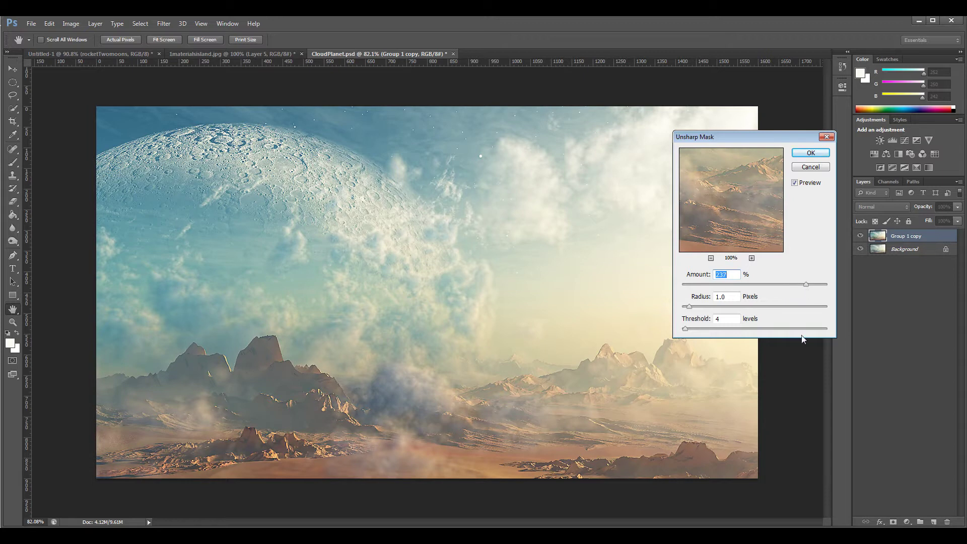
left_click_drag(805, 283, 753, 285)
left_click_drag(753, 285, 749, 284)
left_click_drag(754, 285, 739, 286)
left_click(811, 153)
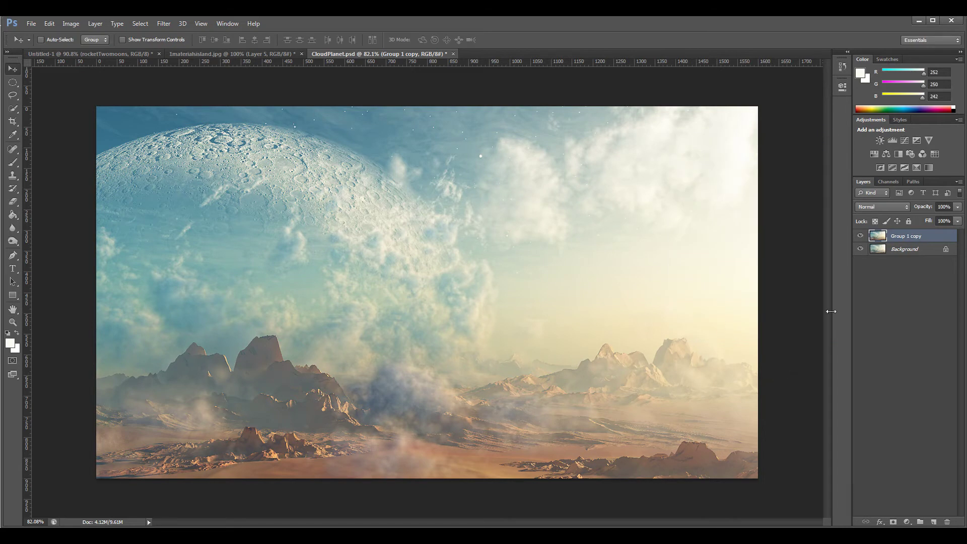
left_click(861, 236)
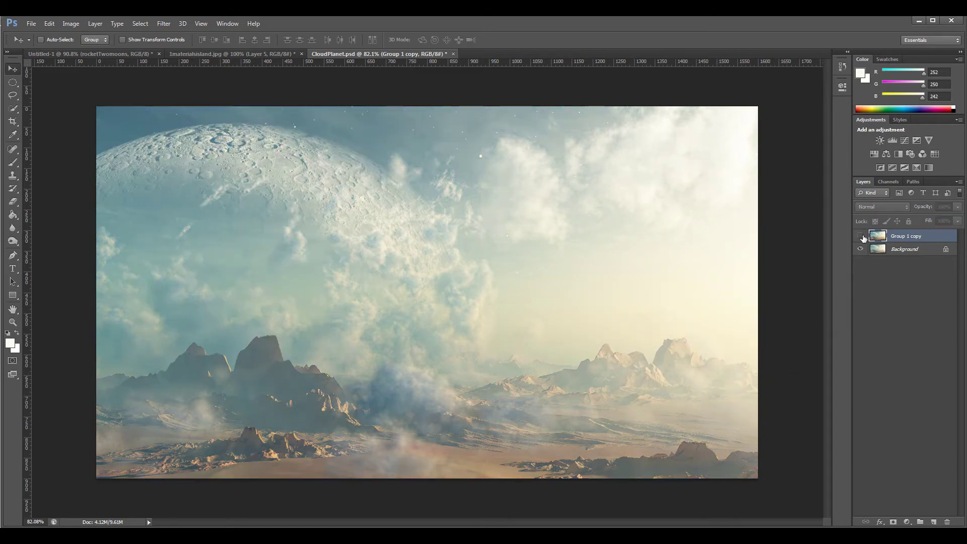
left_click(861, 236)
left_click(861, 237)
left_click(861, 236)
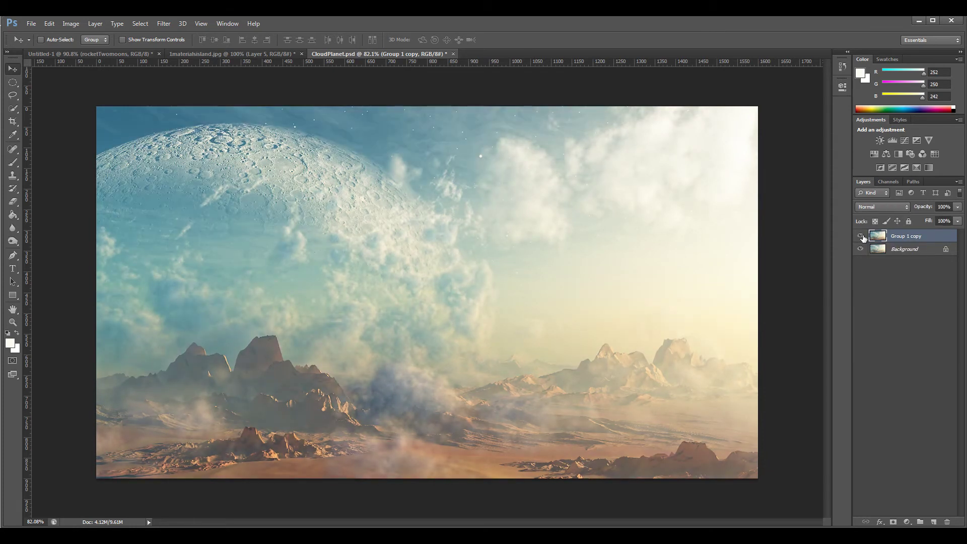
left_click(861, 236)
left_click(861, 236)
left_click(861, 236)
left_click(861, 237)
left_click(861, 236)
left_click(861, 236)
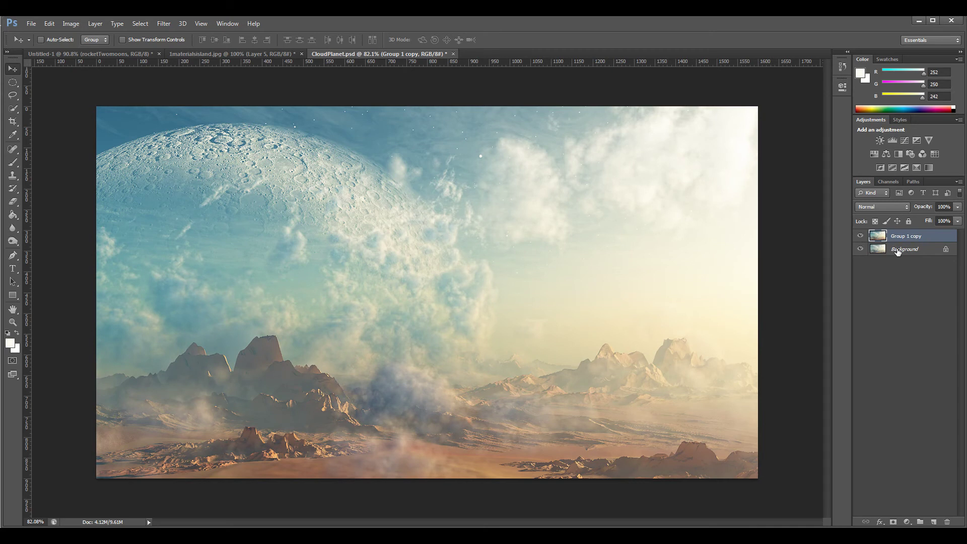